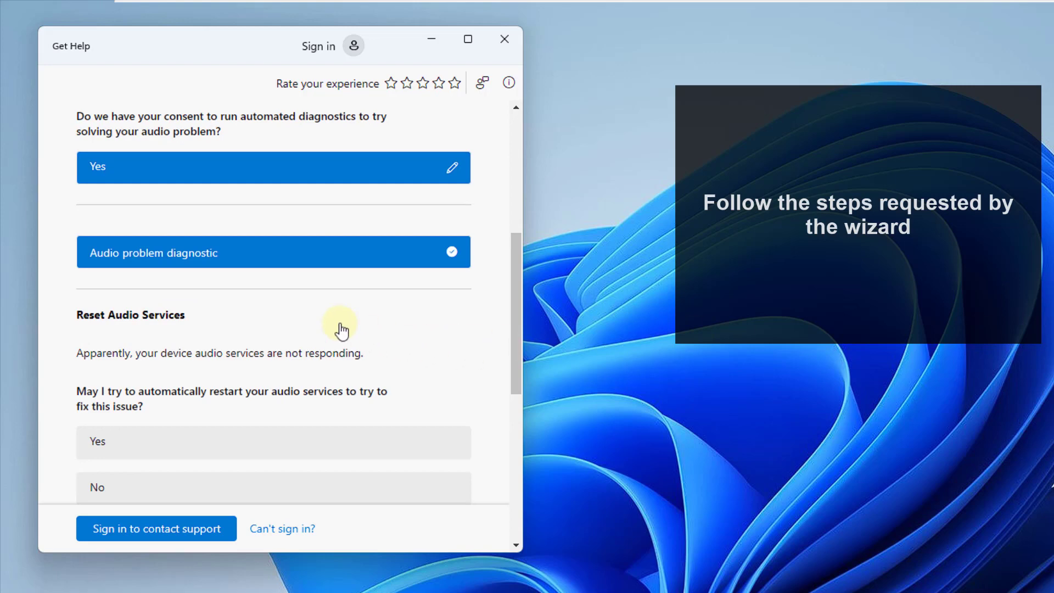
- Allow the automatic restart of the audio services and close the troubleshooter after answering Yes that the problem is solved
scroll(341, 331, down, 1)
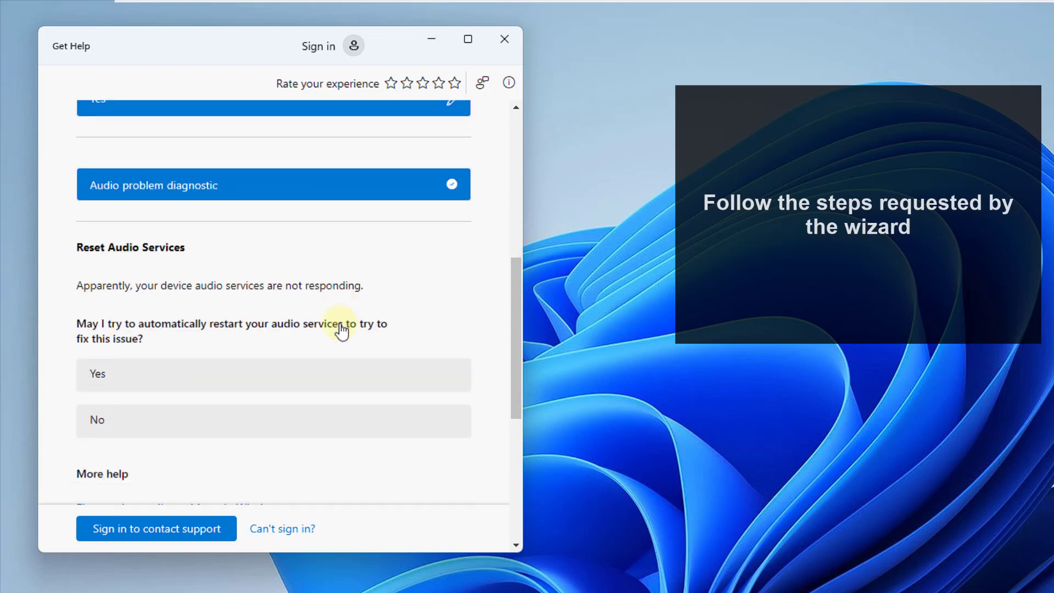
click(341, 364)
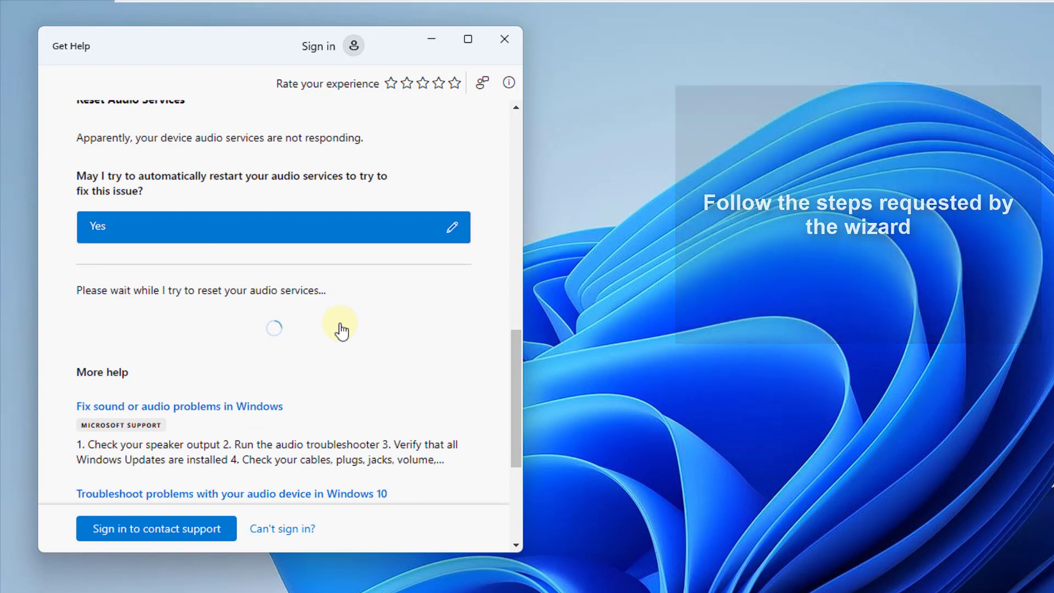
click(424, 355)
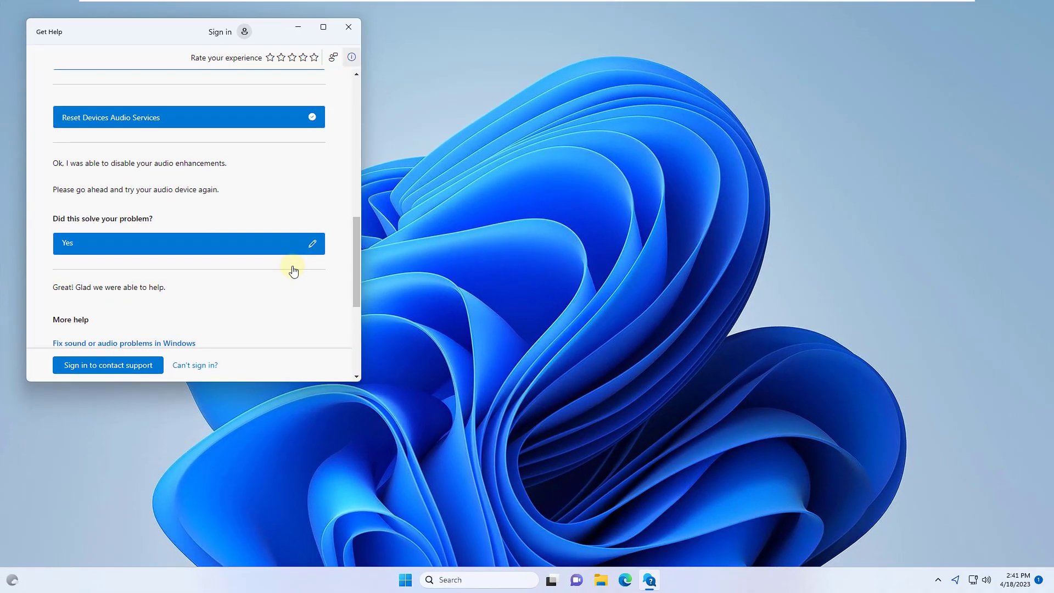
click(349, 27)
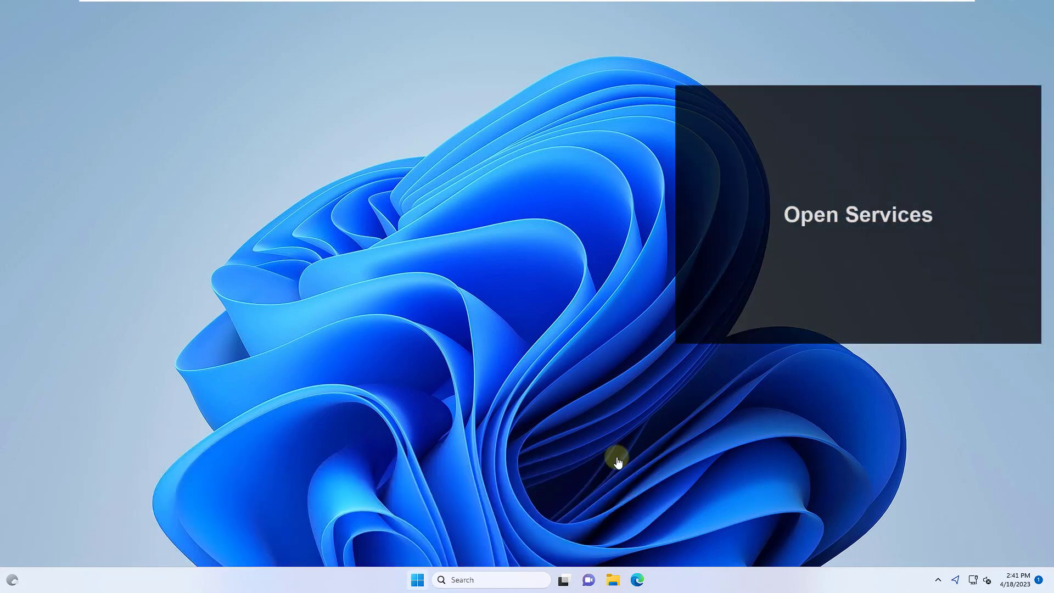
- Search Windows for "services" and open the Services app
key(super)
text(services)
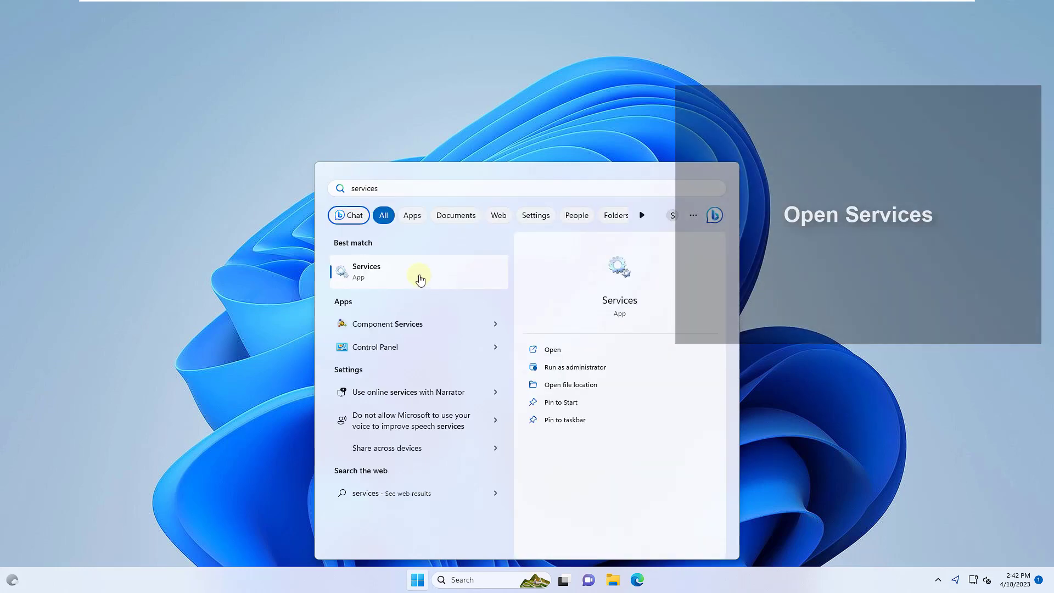
click(417, 276)
- Find the Windows Audio service in the list, open its properties and start the service
key(Tab)
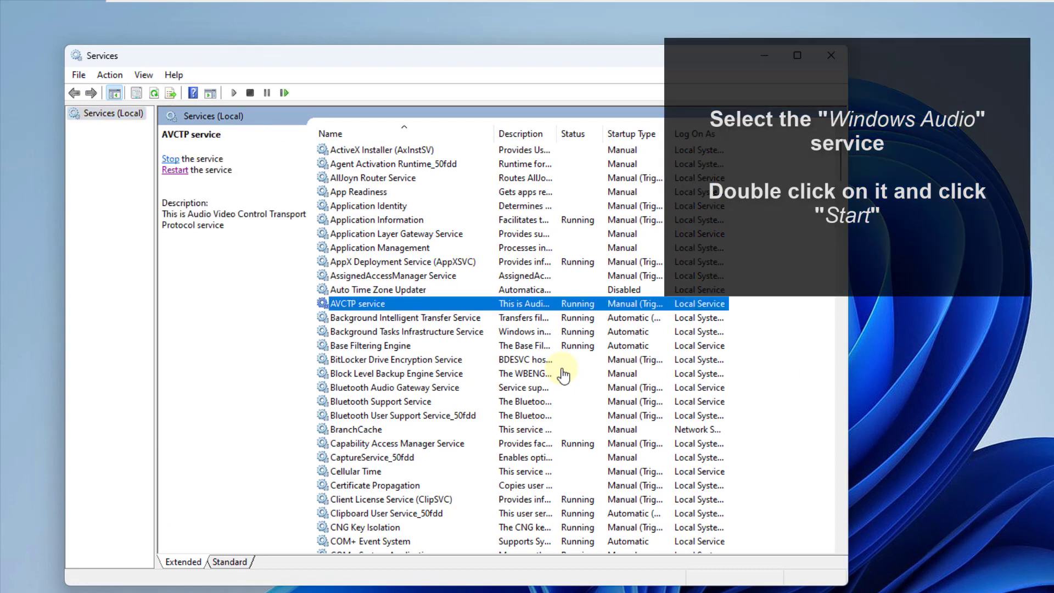
text(win)
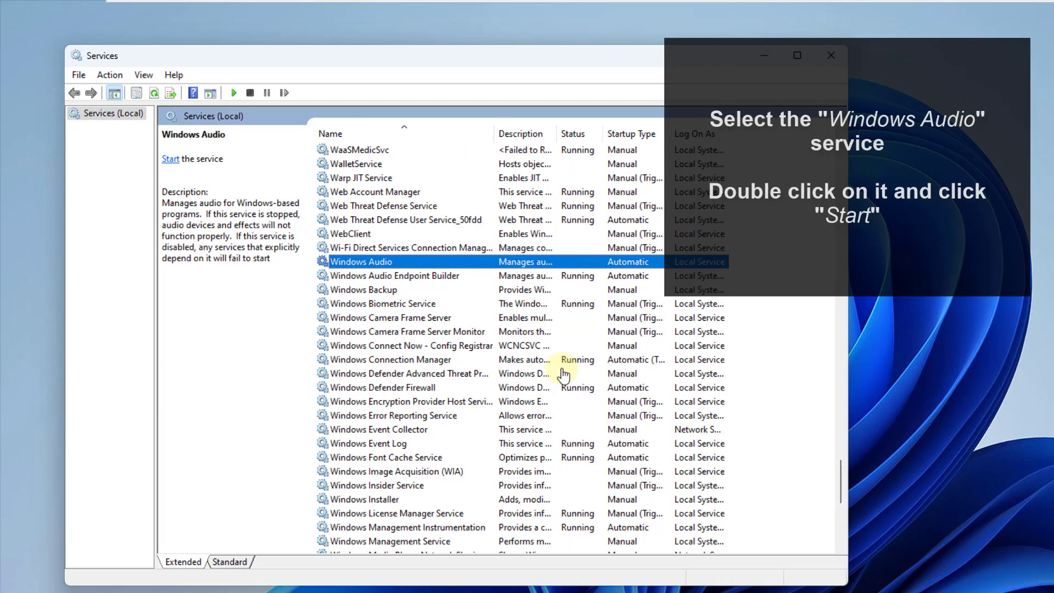
key(Return)
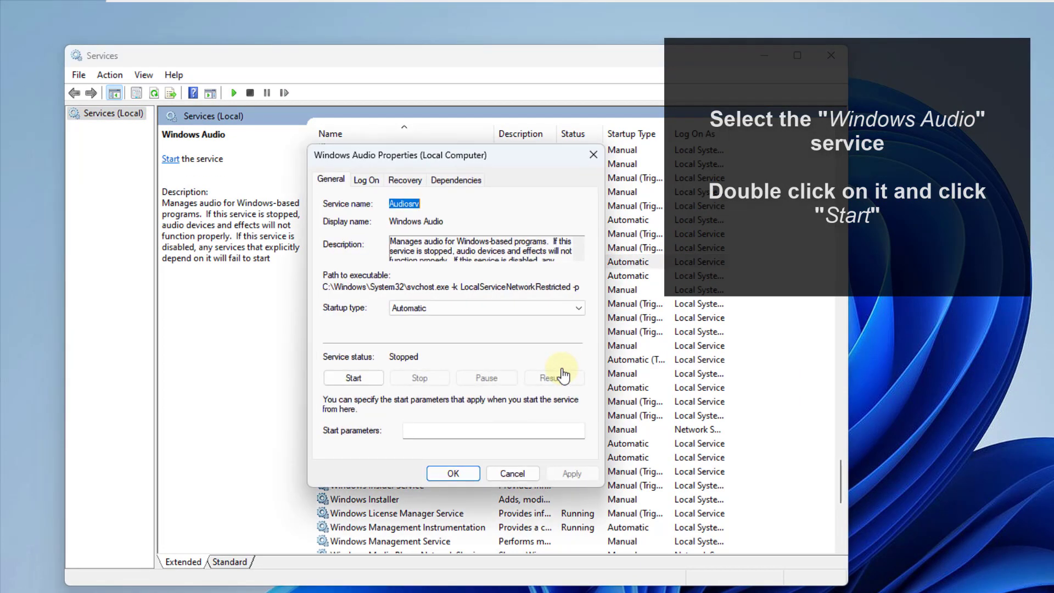
key(Tab)
key(Tab)
key(space)
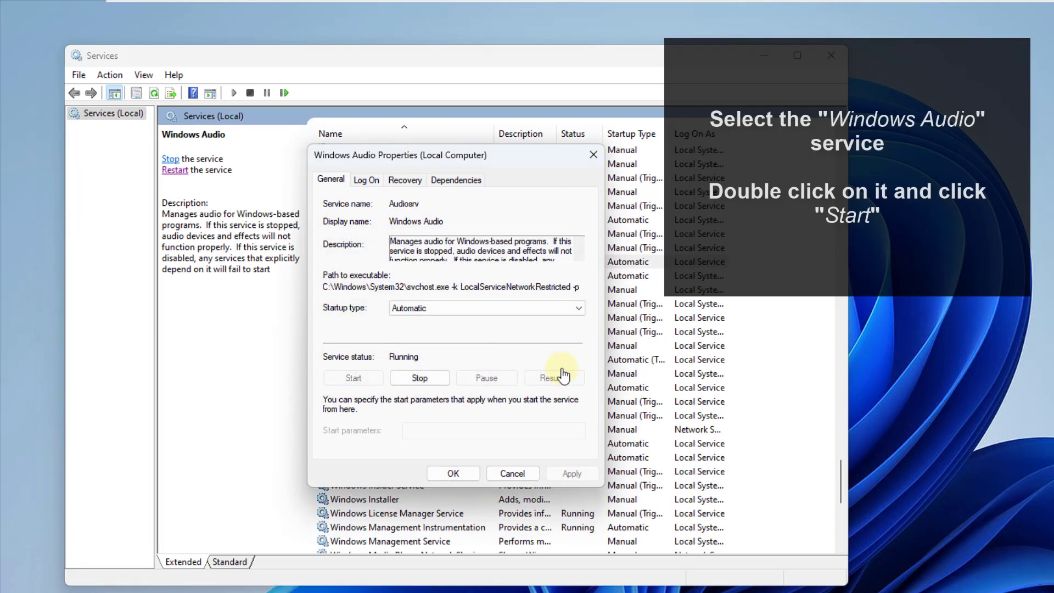
- Check which system components the Windows Audio service depends on, and close its properties
key(ctrl+shift+Tab)
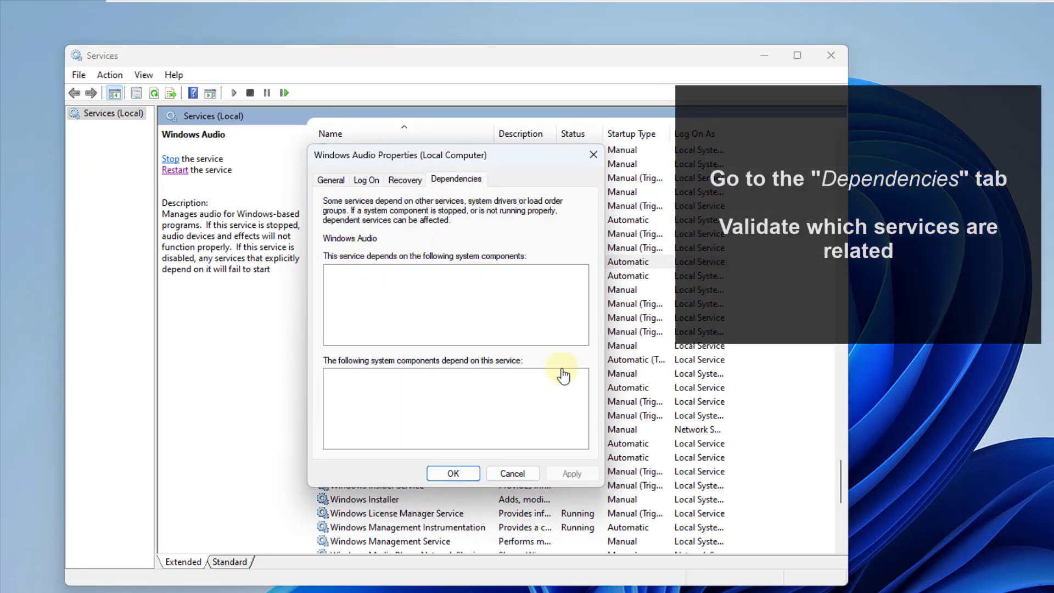
key(Down)
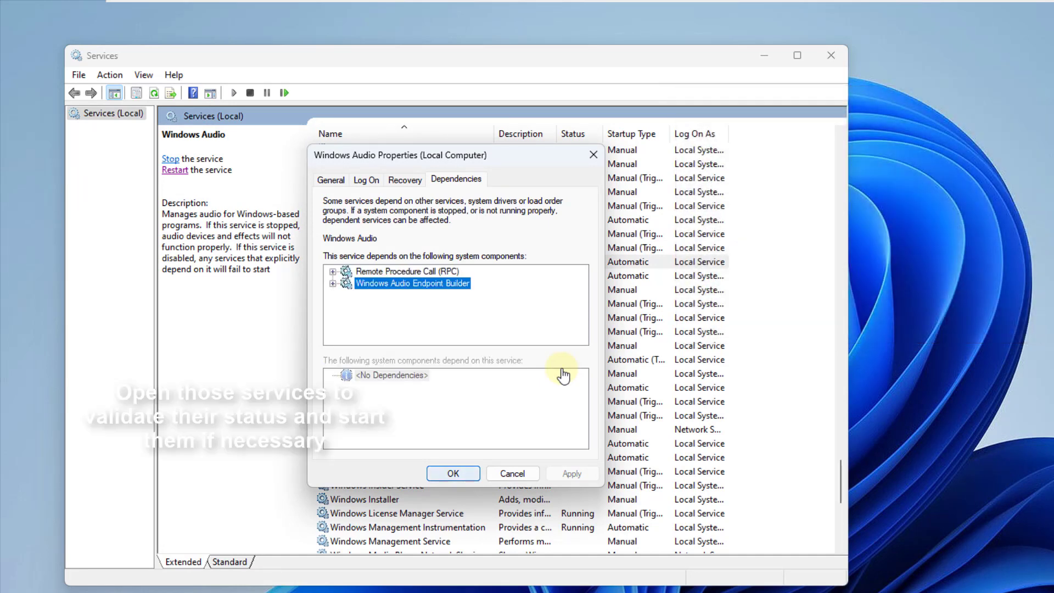
key(Return)
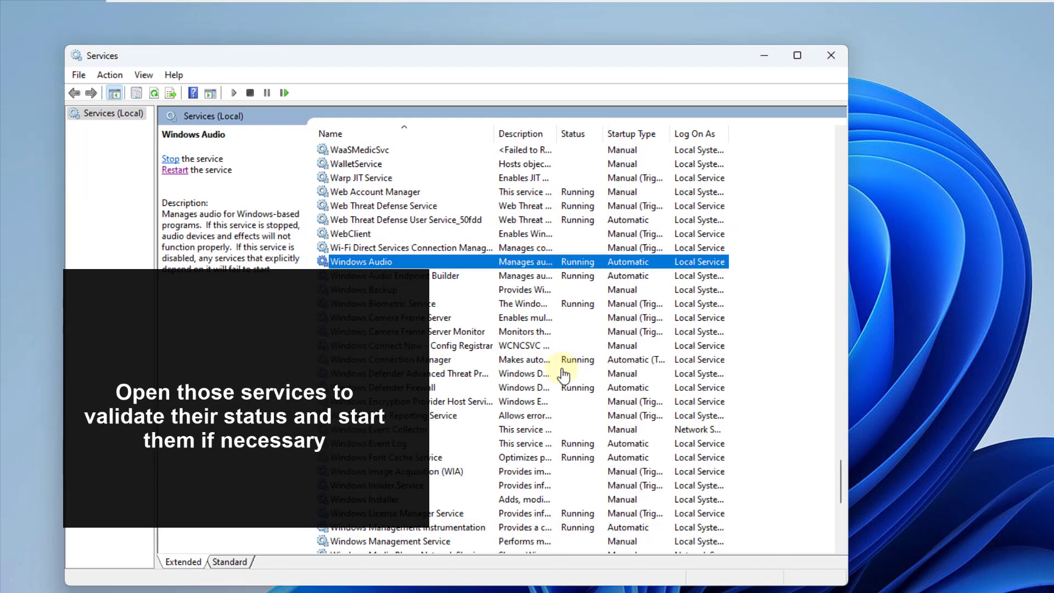
- Check the status of the Windows Audio Endpoint Builder service in its properties, and close Services
key(Down)
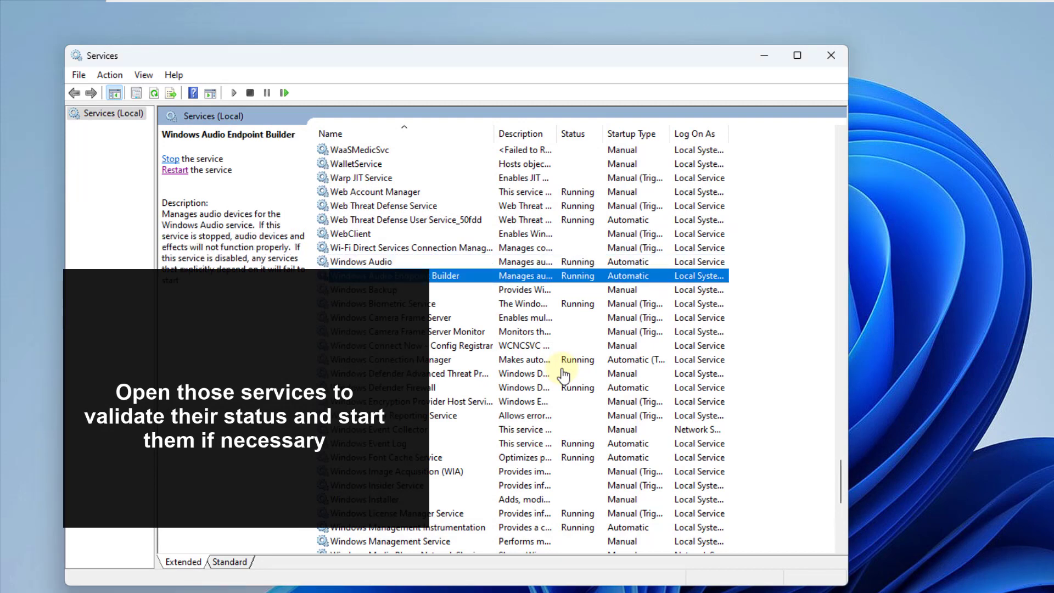
key(Return)
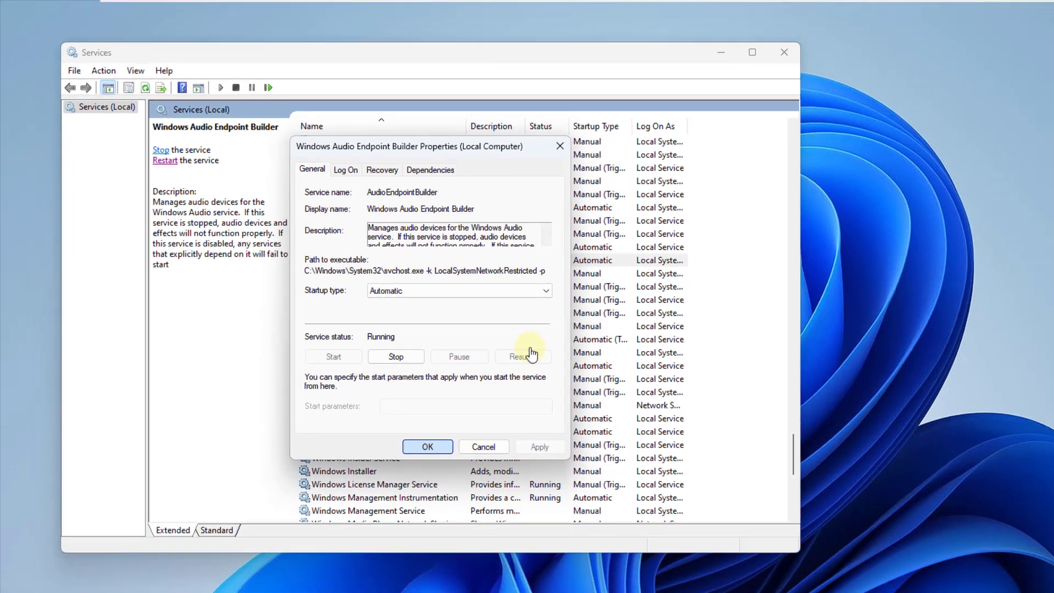
key(Return)
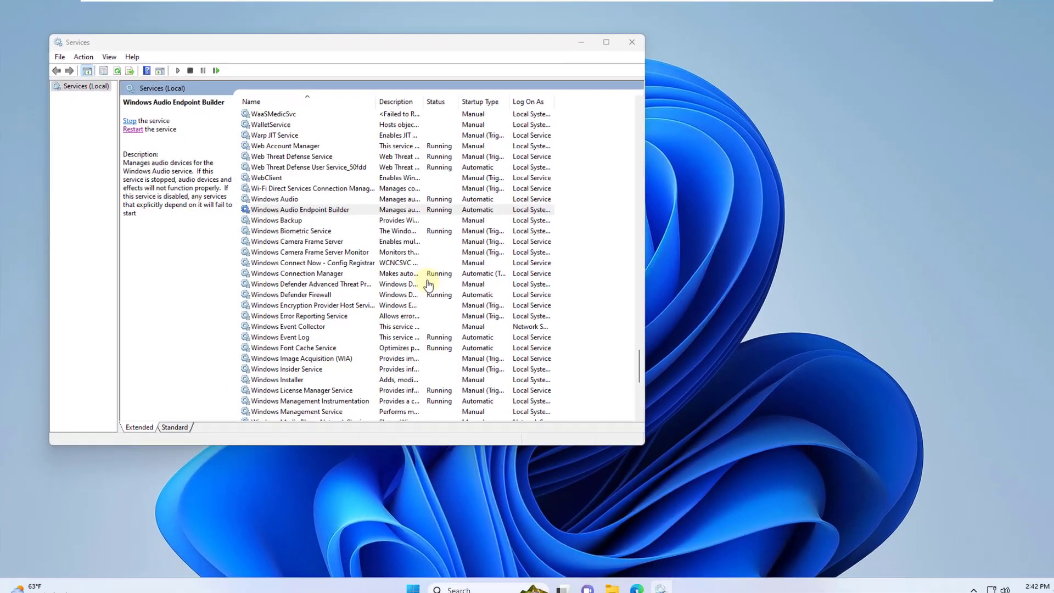
key(alt+F4)
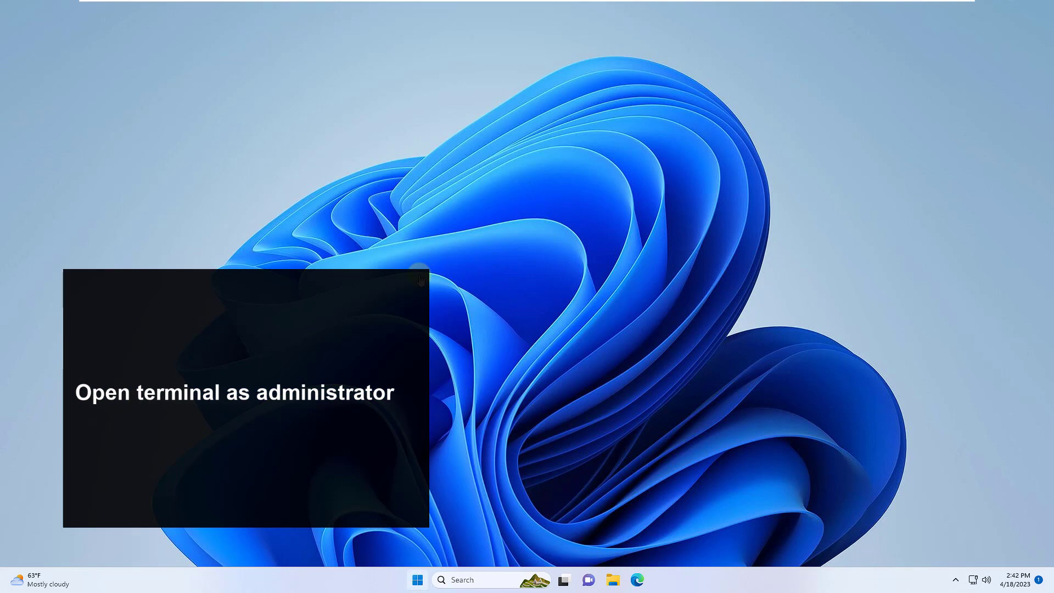
- Open Terminal as administrator and approve the elevation request
key(super+x)
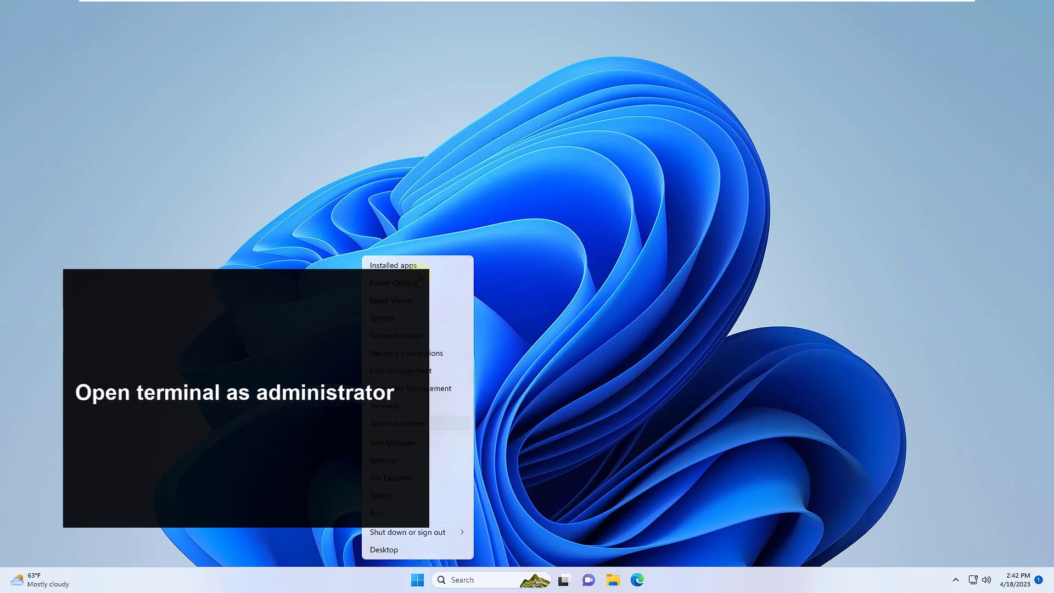
key(a)
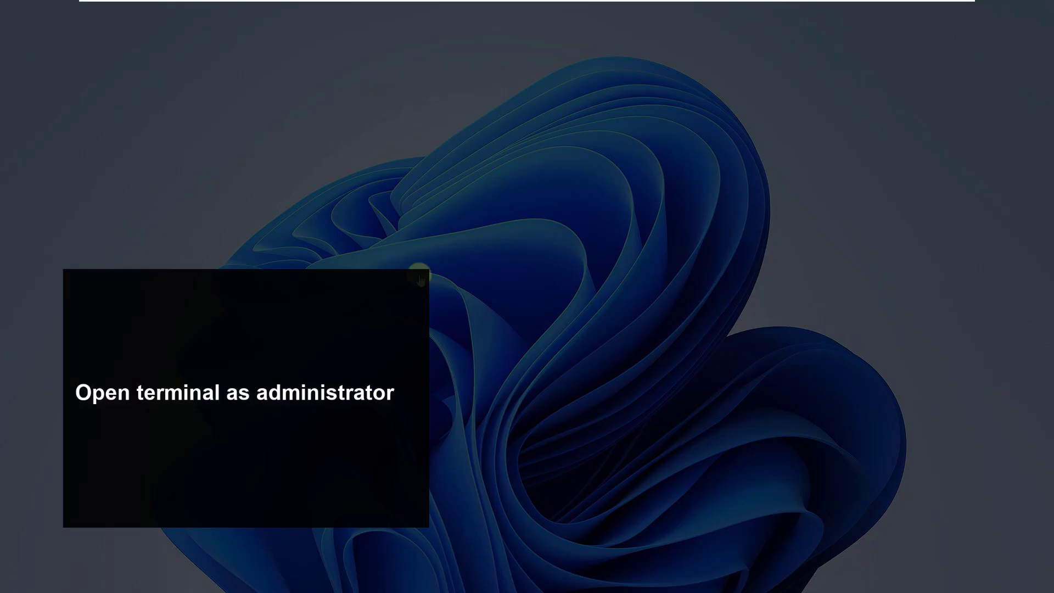
key(alt+y)
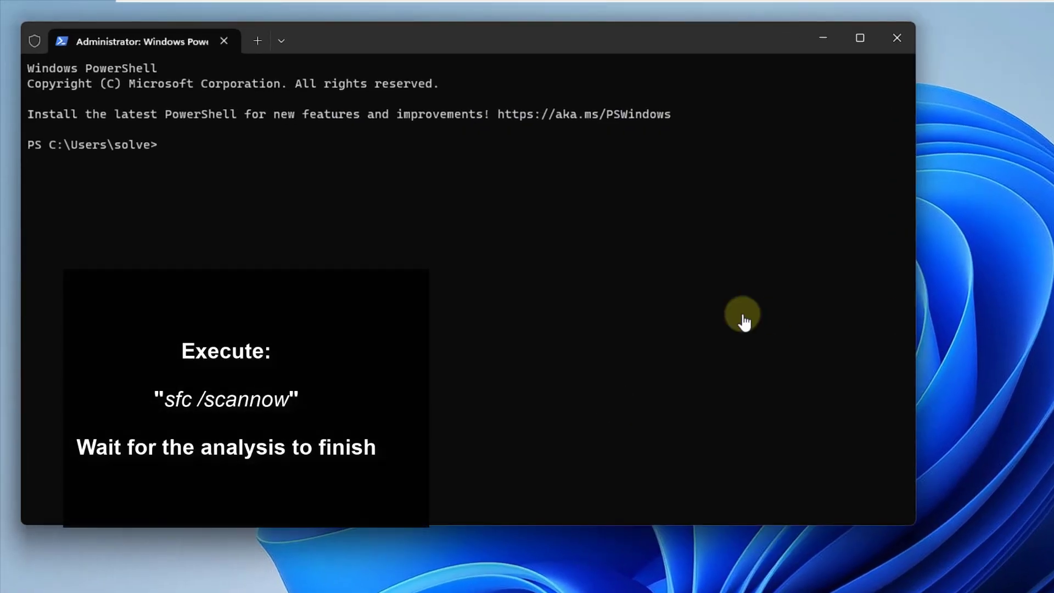
- Run the system file check with the command sfc /scannow
text(sfc /scannow)
key(Return)
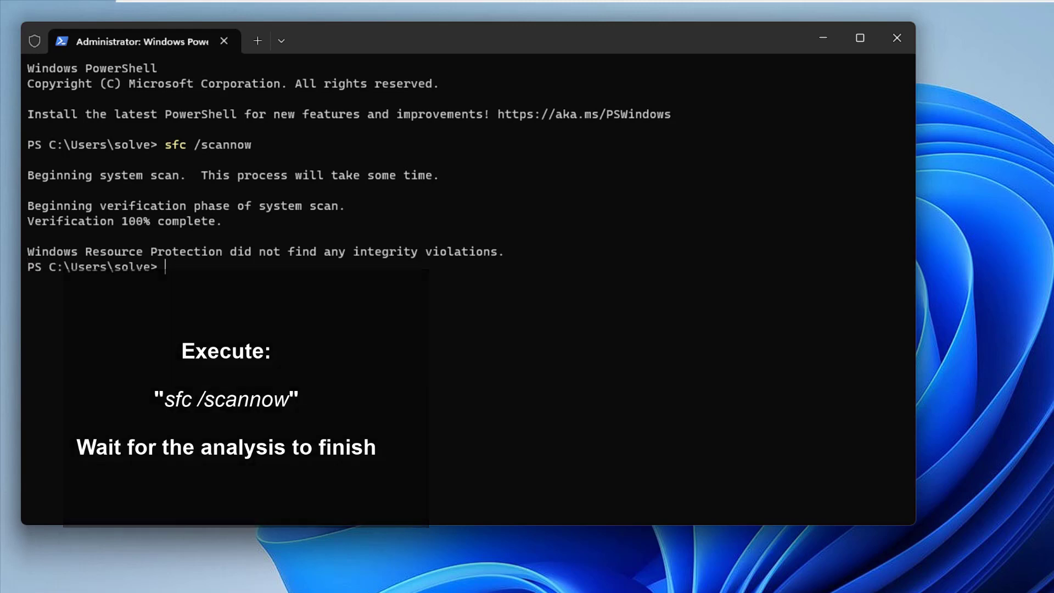
- Clear the terminal and scan the Windows image with dism.exe /online /cleanup-image /scanhealth
text(clear)
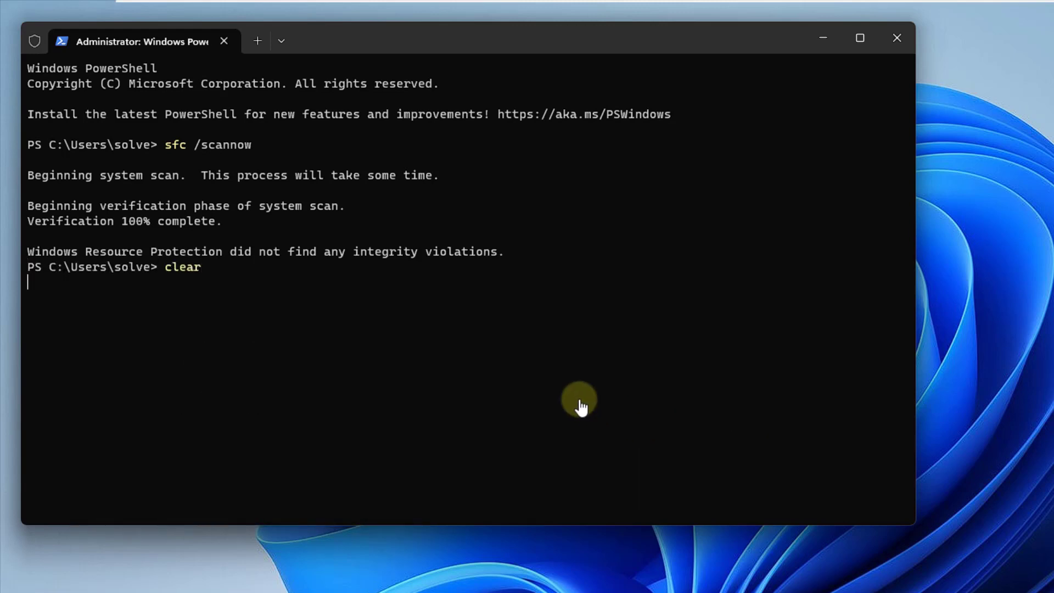
key(Return)
text(dism.e)
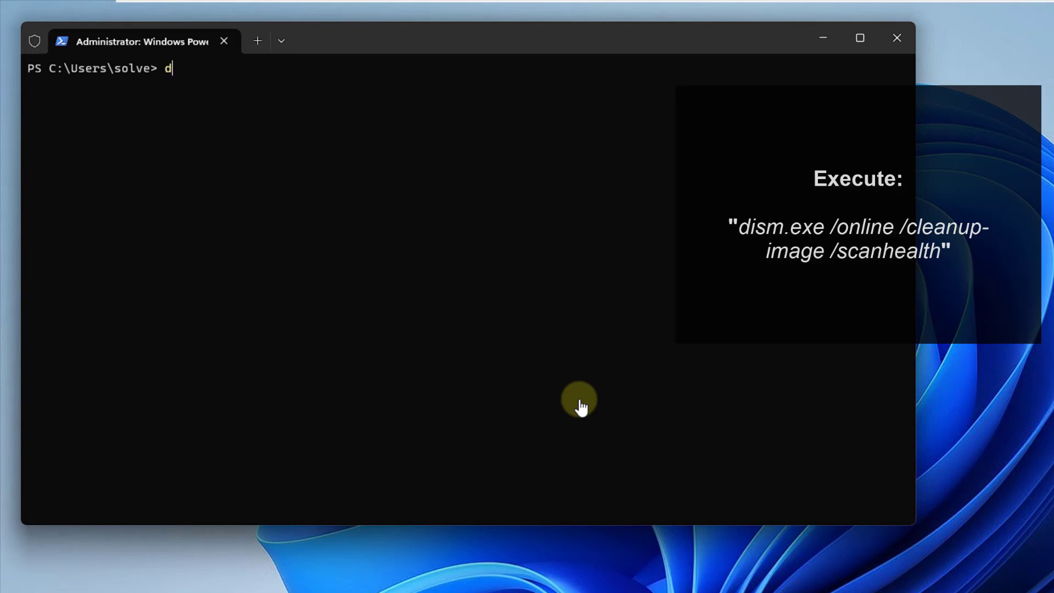
text(xe /online /)
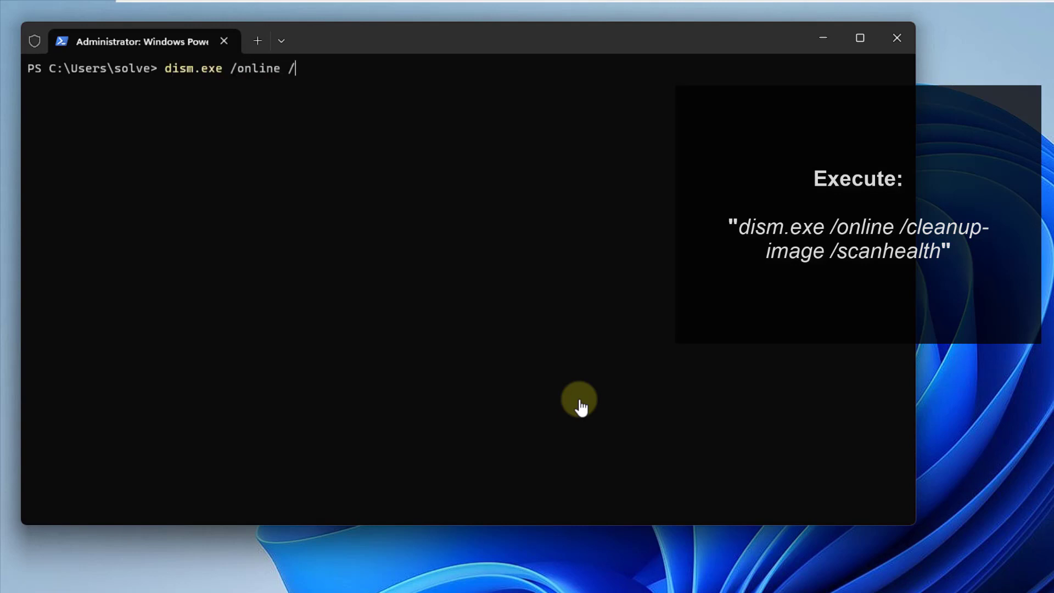
text(cleanup-image /scanhe)
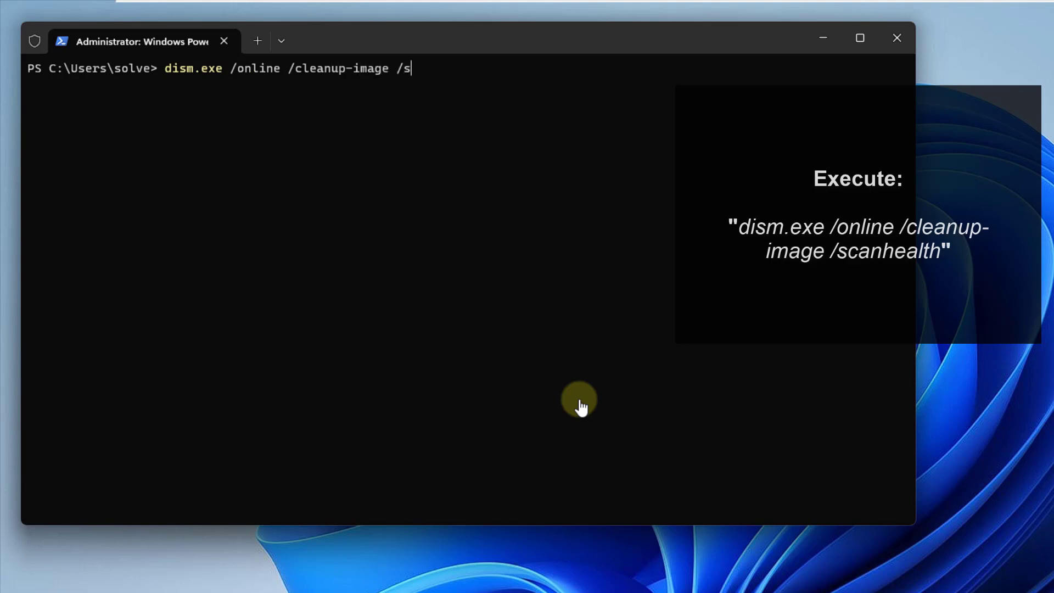
text(alth)
key(Return)
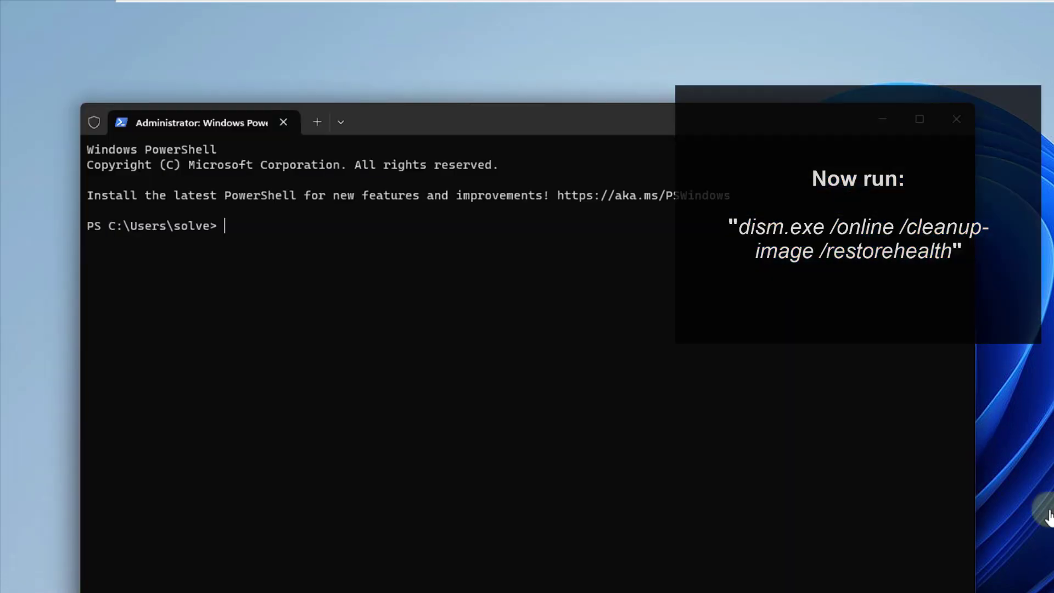
- Rework the previous DISM command and run dism.exe /online /cleanup-image /restorehealth to repair the Windows image
key(Up)
key(BackSpace)
key(BackSpace)
key(BackSpace)
key(BackSpace)
key(BackSpace)
key(BackSpace)
key(BackSpace)
key(BackSpace)
key(BackSpace)
key(BackSpace)
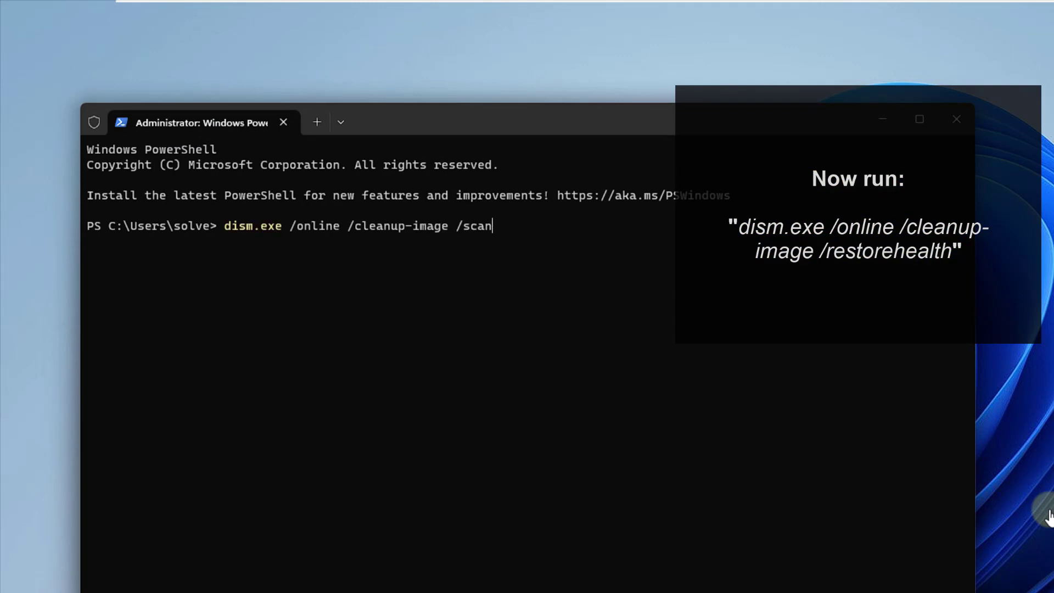
text(restorehealth)
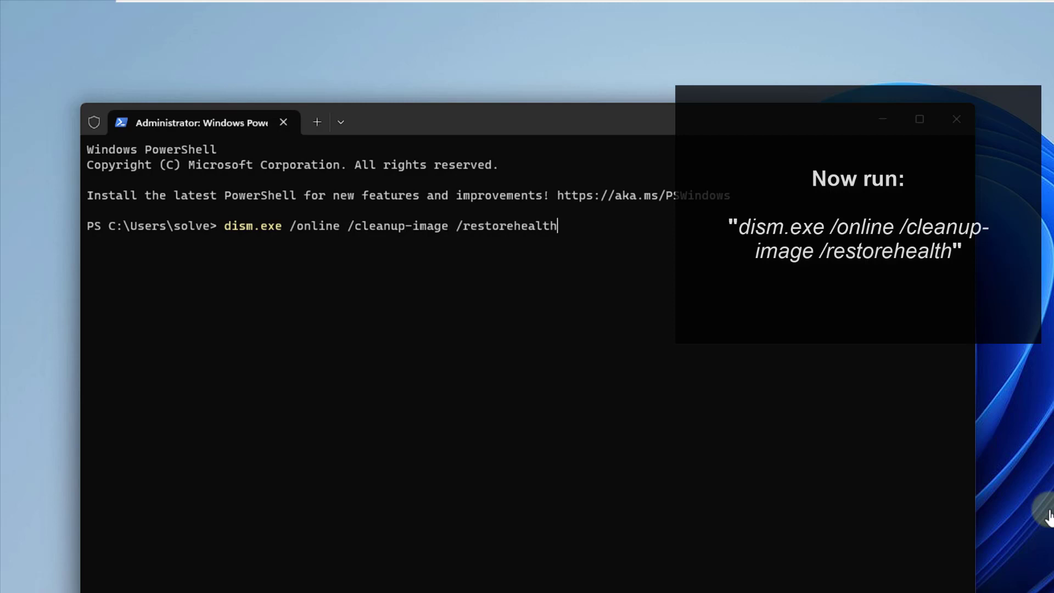
key(Return)
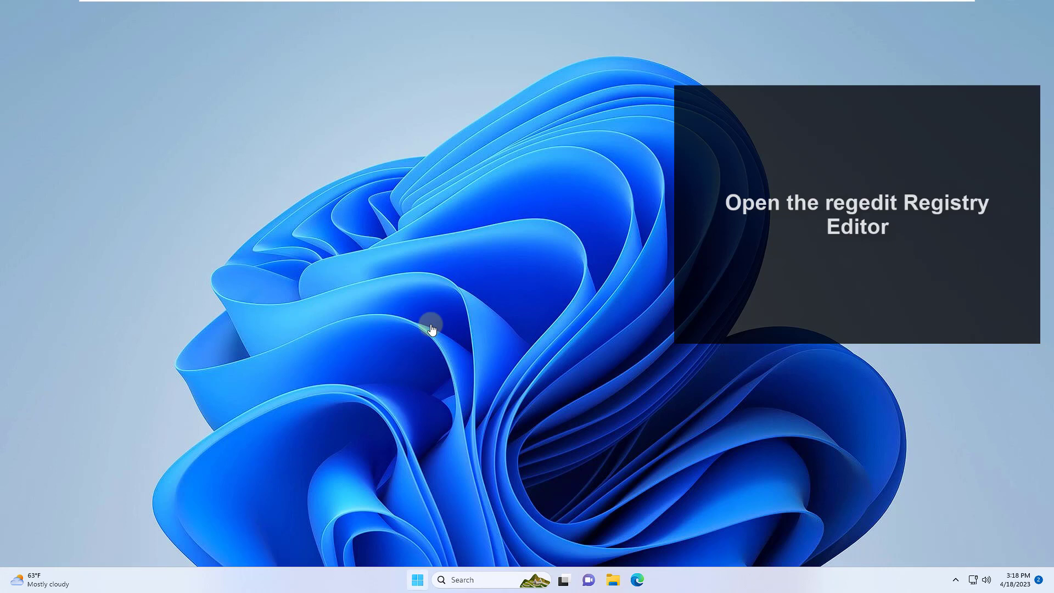
- Search Windows for "regedit" and open Registry Editor
key(super)
text(regedit)
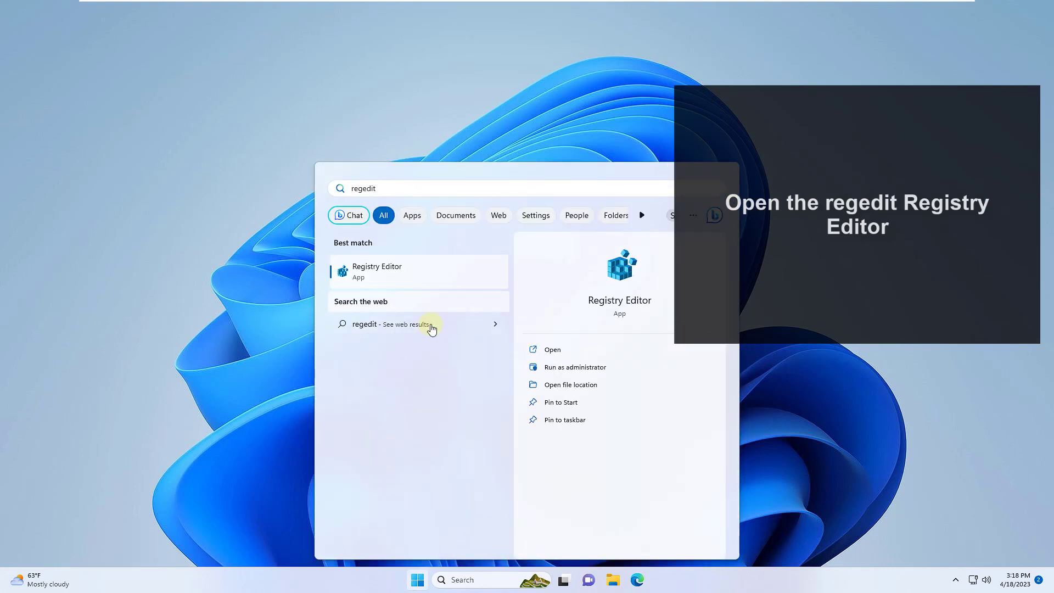
key(Return)
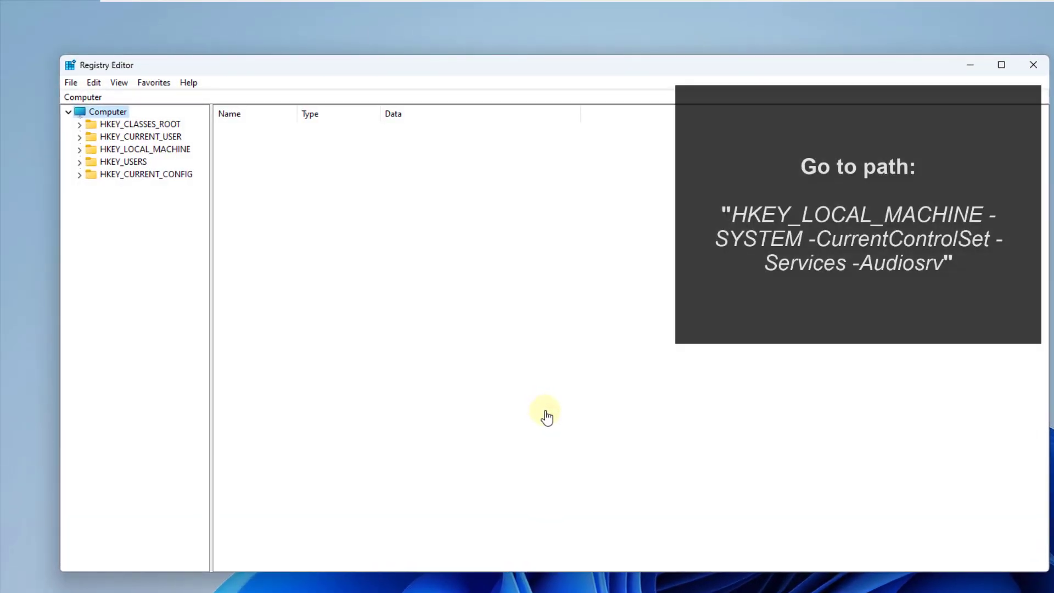
- Go to the registry key HKEY_LOCAL_MACHINE\SYSTEM\CurrentControlSet\Services\Audiosrv
click(79, 150)
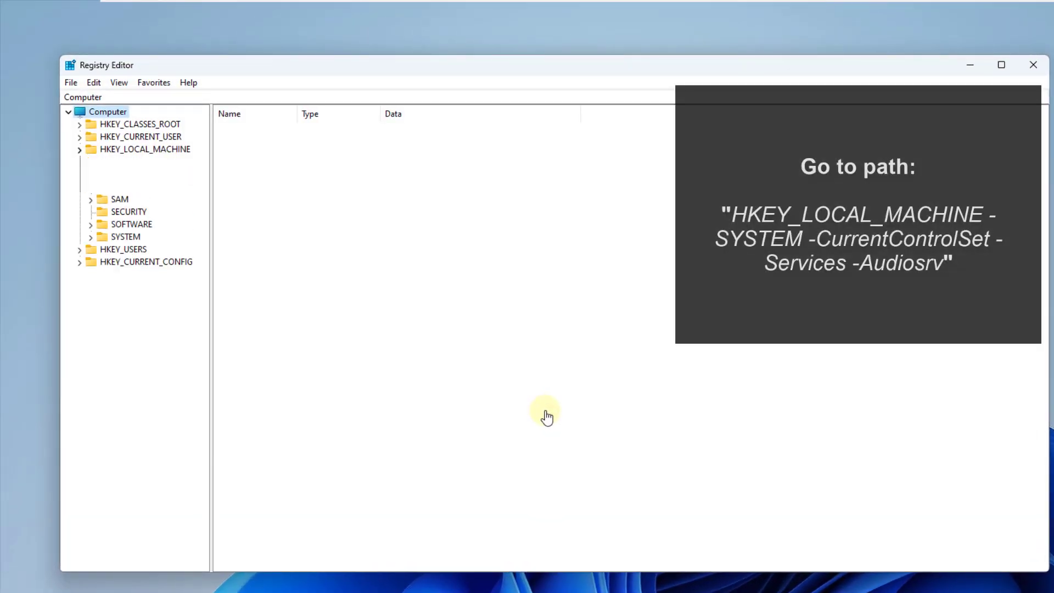
click(90, 238)
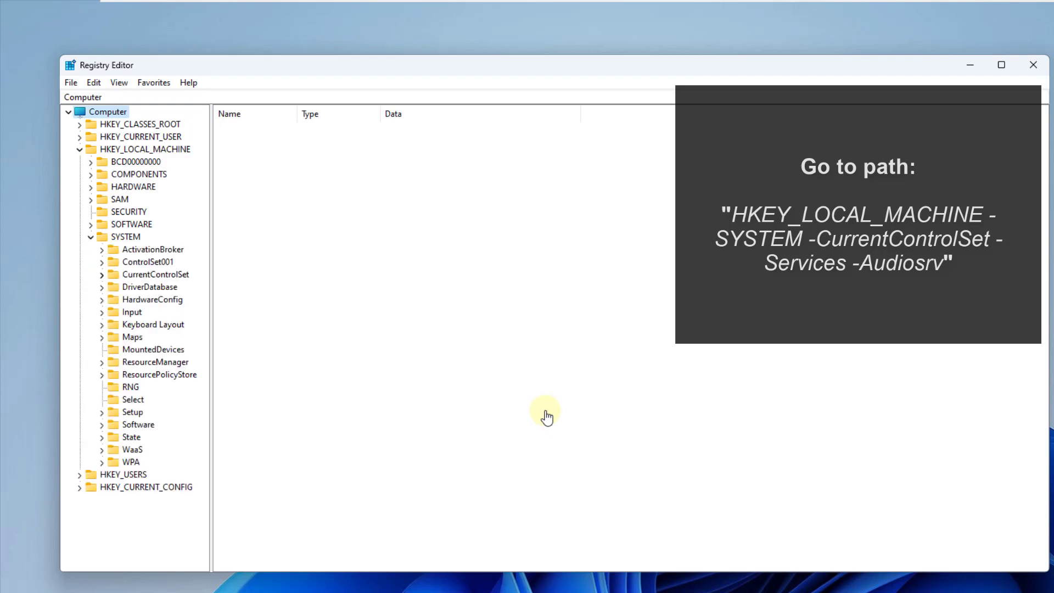
click(102, 275)
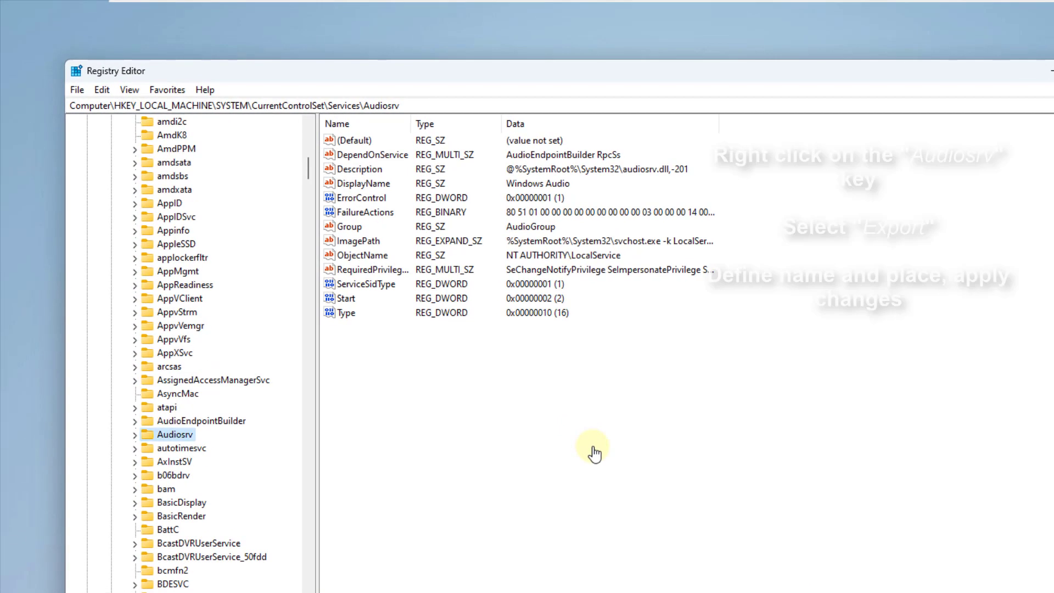
- Export the Audiosrv registry key to the Desktop as a registration file named audiosrv
key(shift+F10)
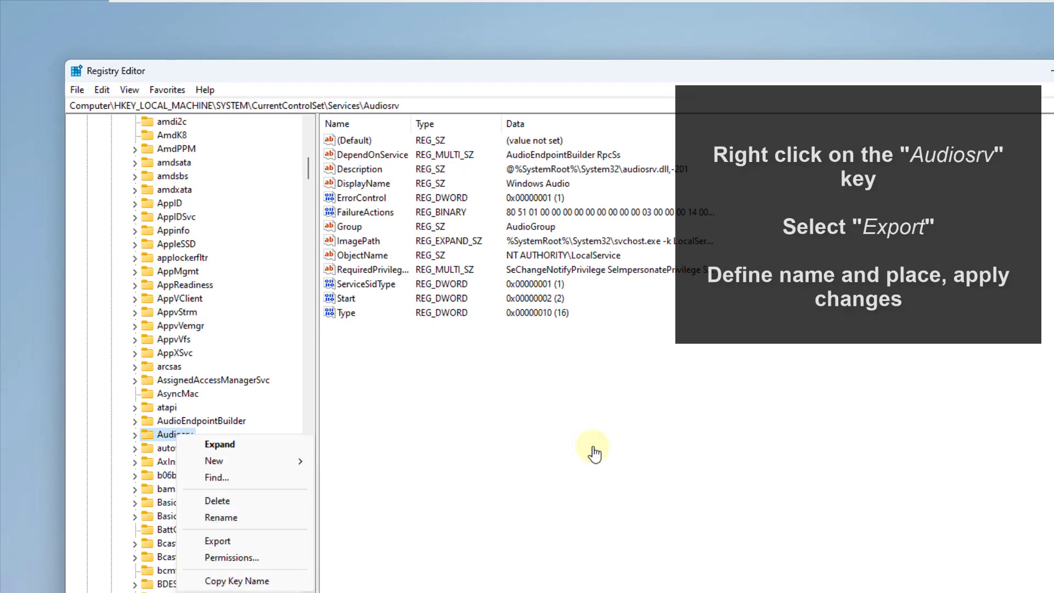
key(Down)
key(Down)
key(Down)
key(Down)
key(Down)
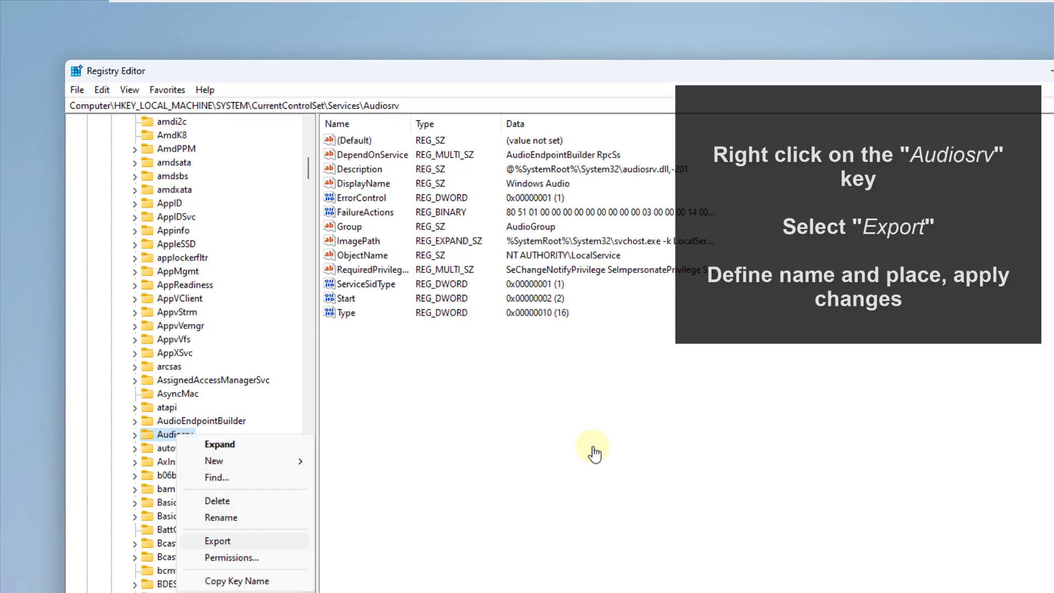
key(Return)
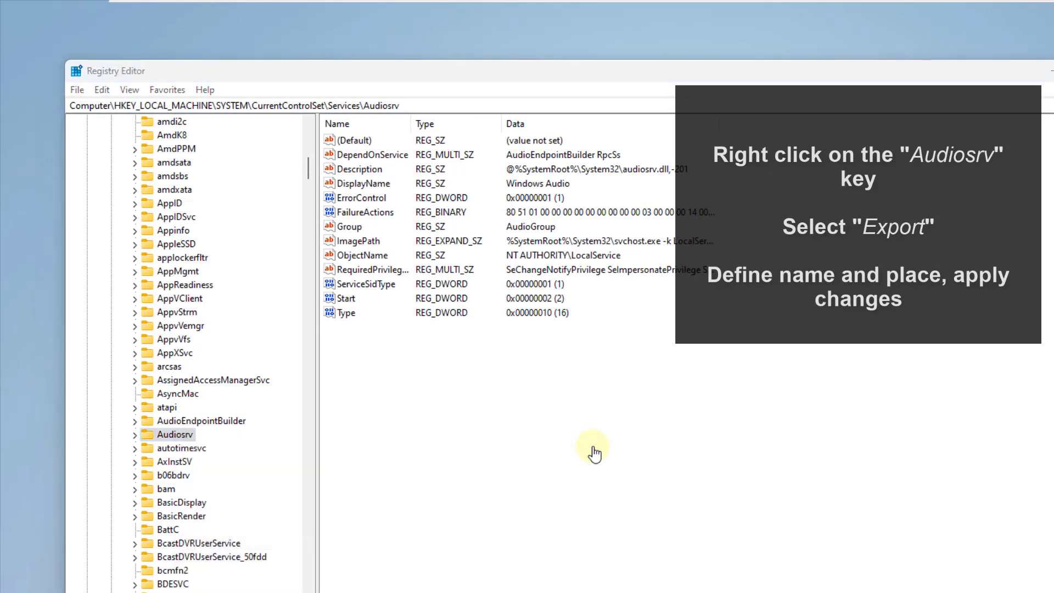
click(109, 217)
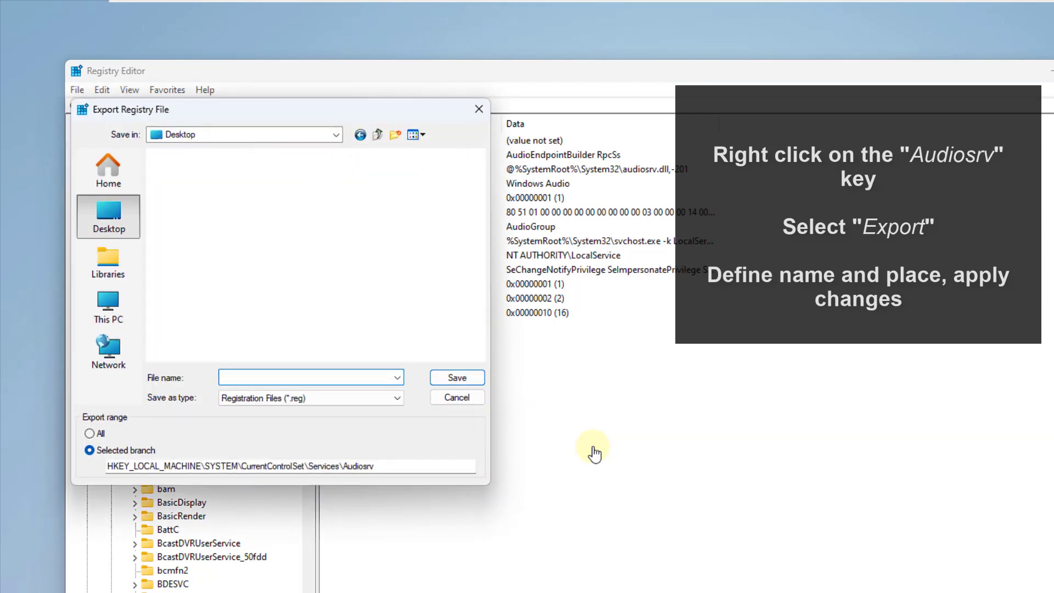
text(audiosrv)
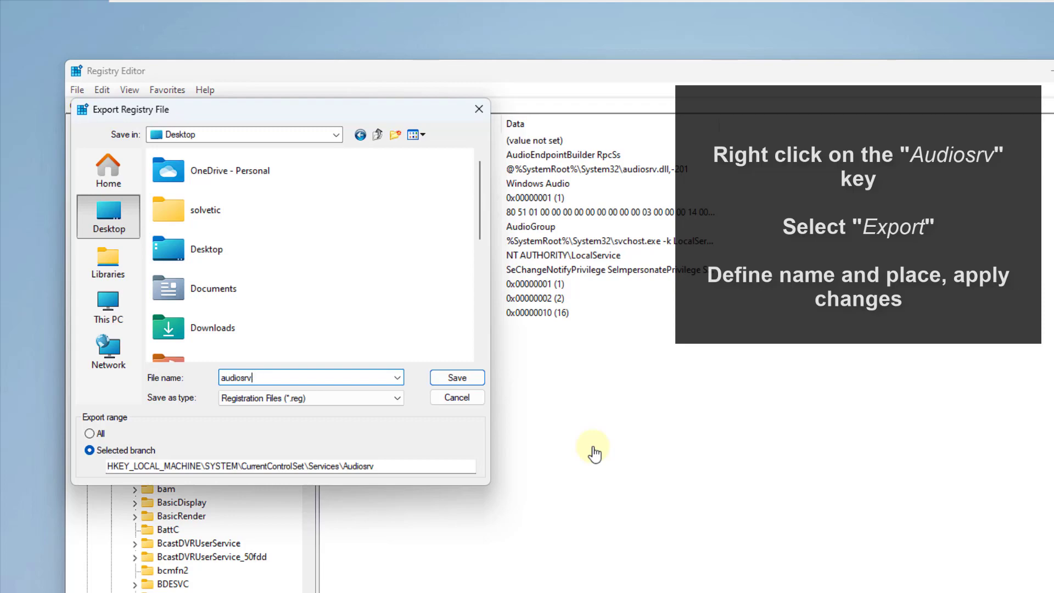
key(Return)
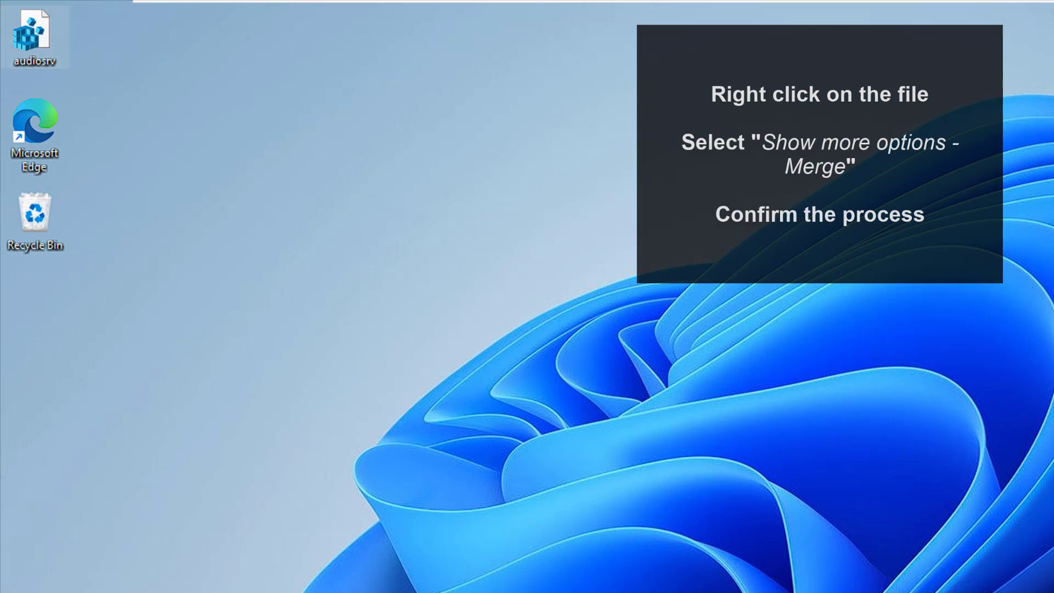
- Merge the audiosrv file on the desktop into the registry and confirm the prompts
right_click(39, 32)
click(91, 113)
right_click(33, 33)
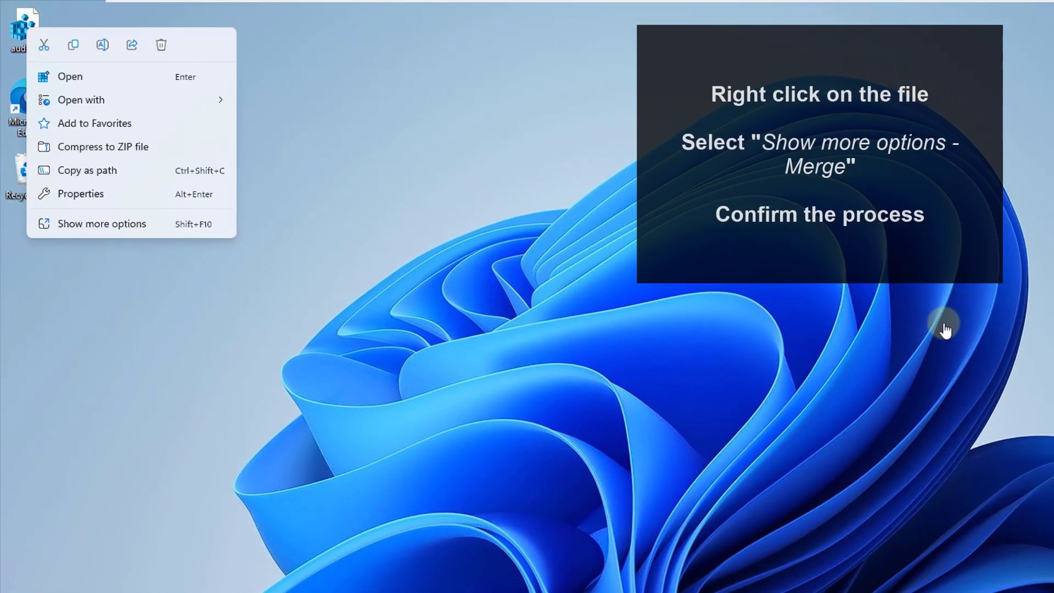
click(942, 330)
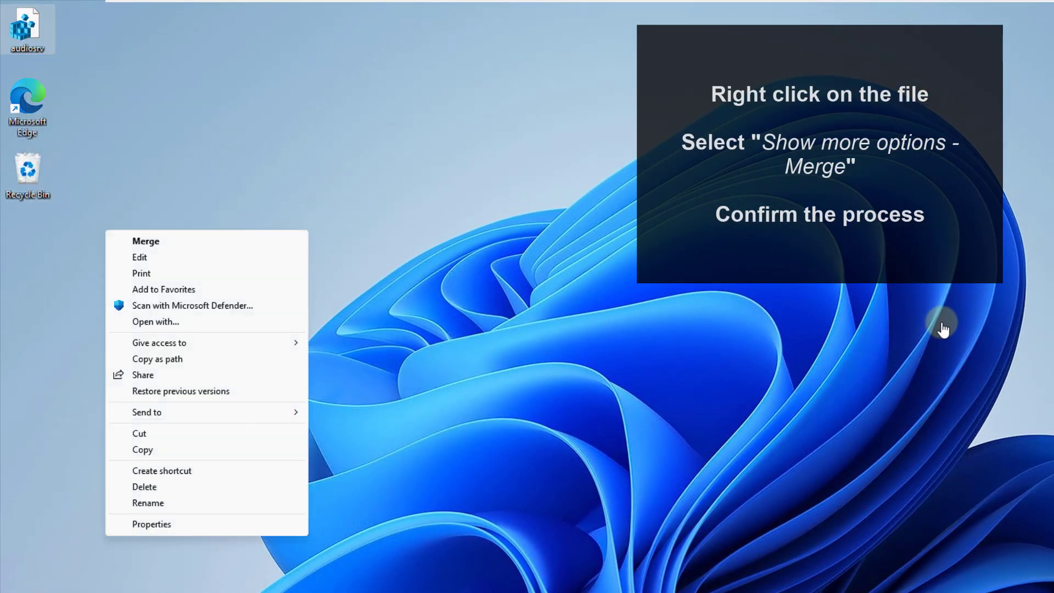
key(Return)
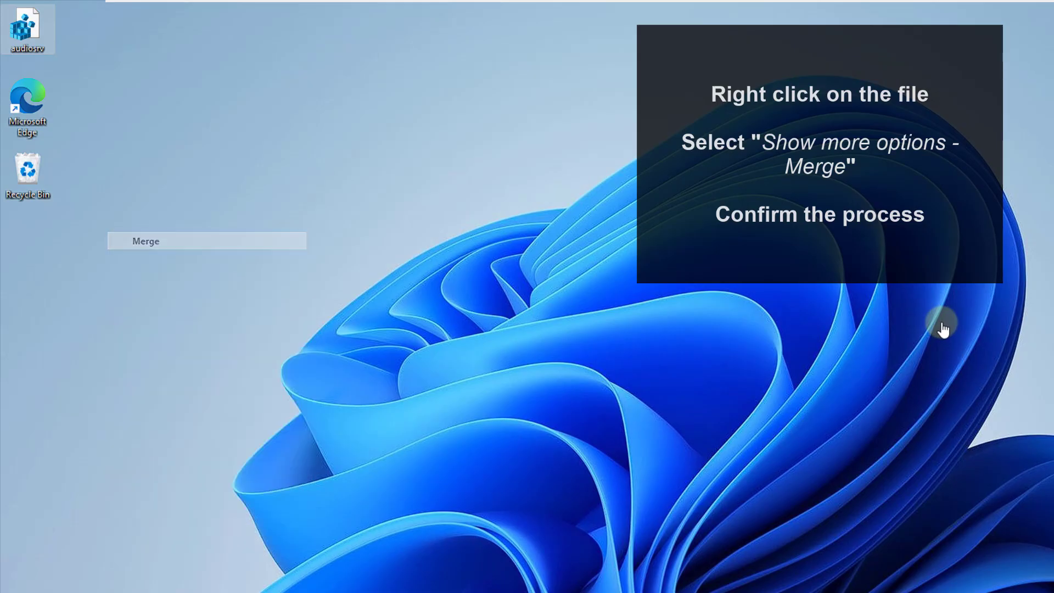
key(Left)
key(Return)
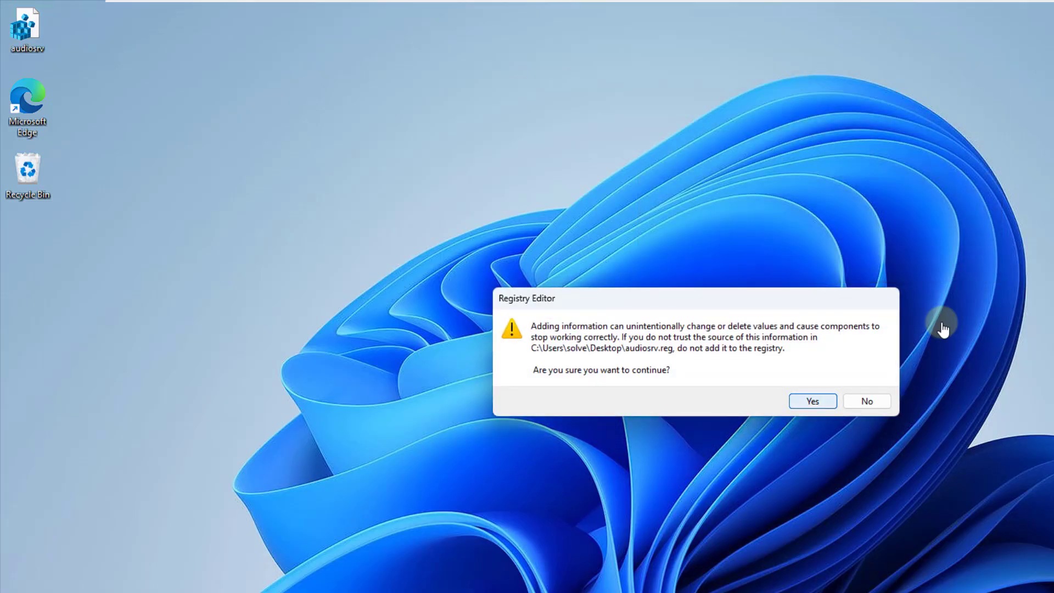
key(Return)
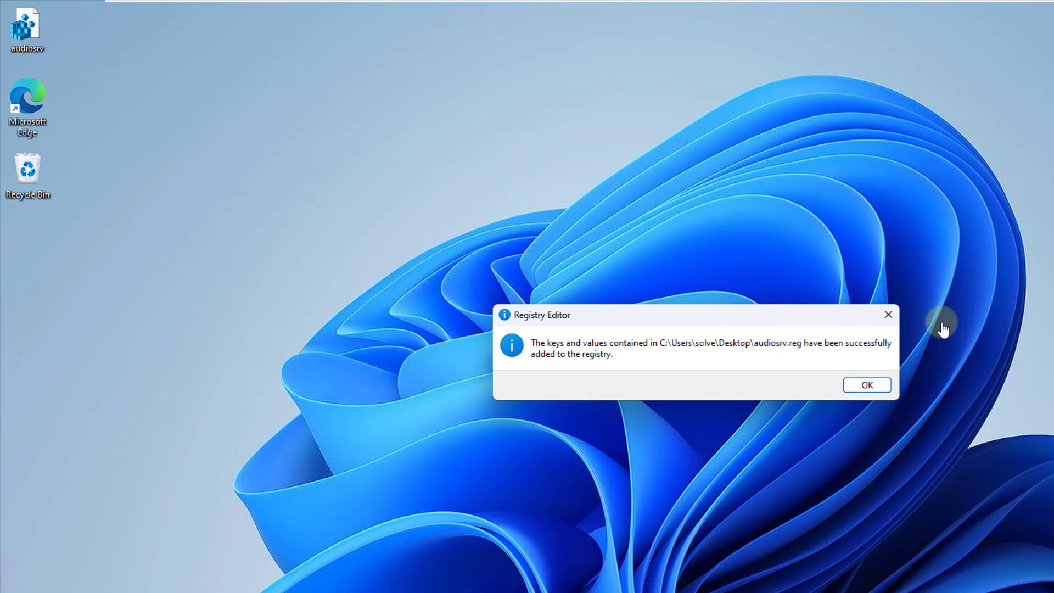
key(Return)
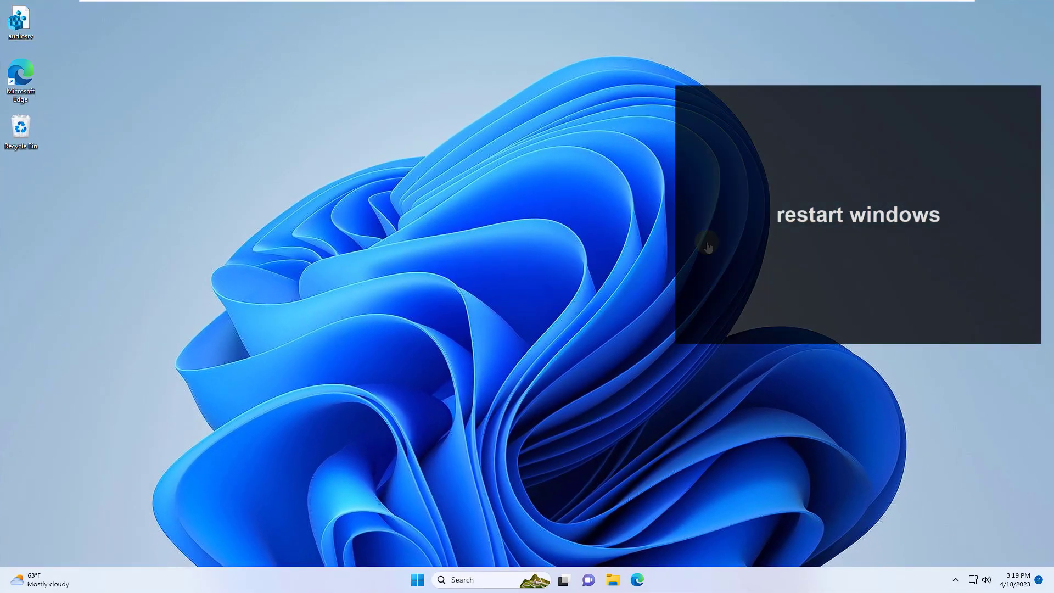
- Restart Windows
click(417, 580)
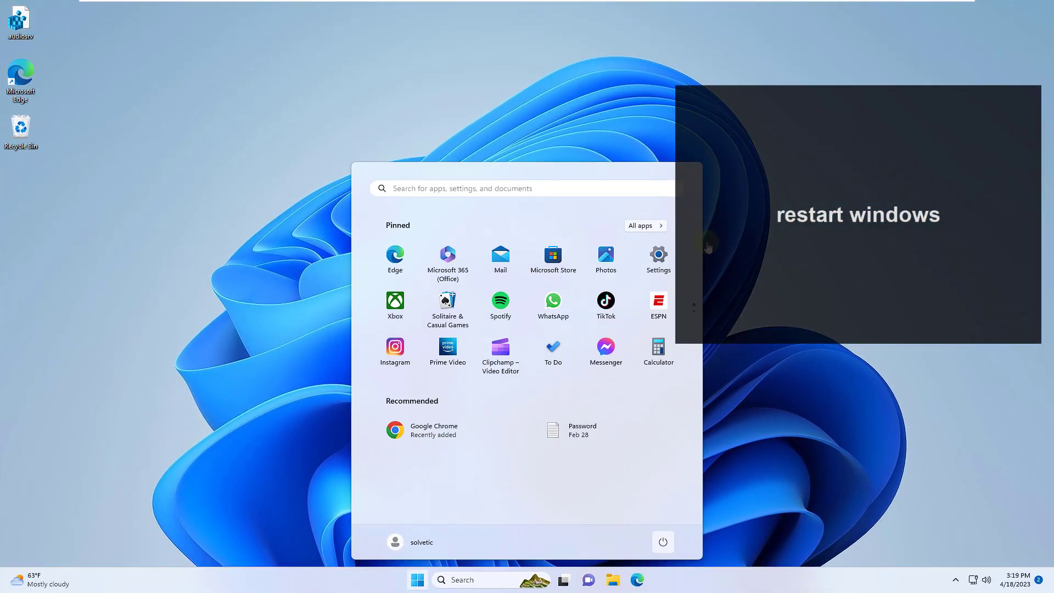
click(663, 542)
click(657, 518)
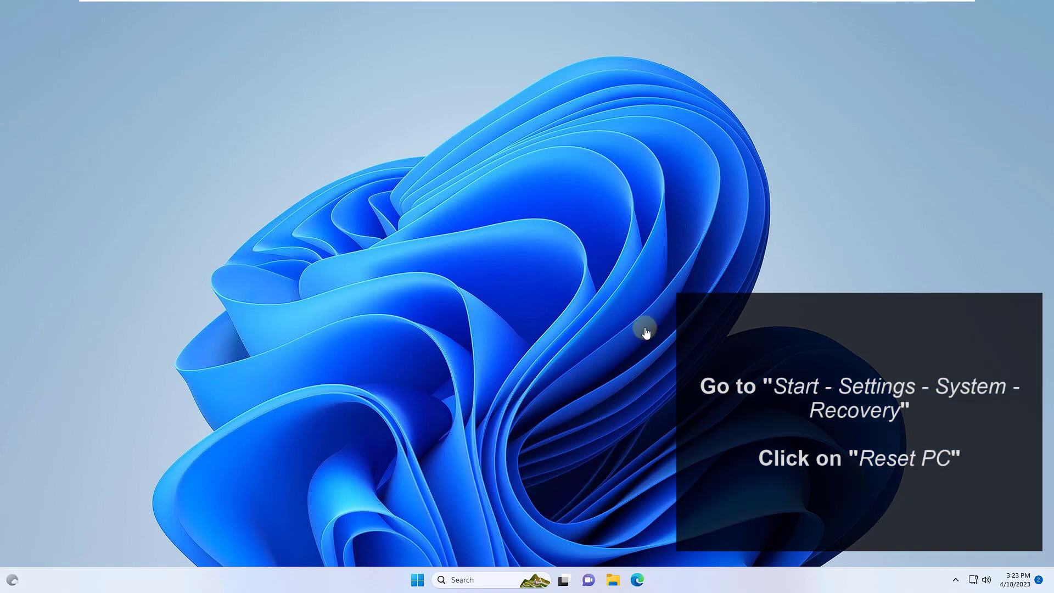
- Open the System settings and start a PC reset from the Recovery page
key(super)
key(super+i)
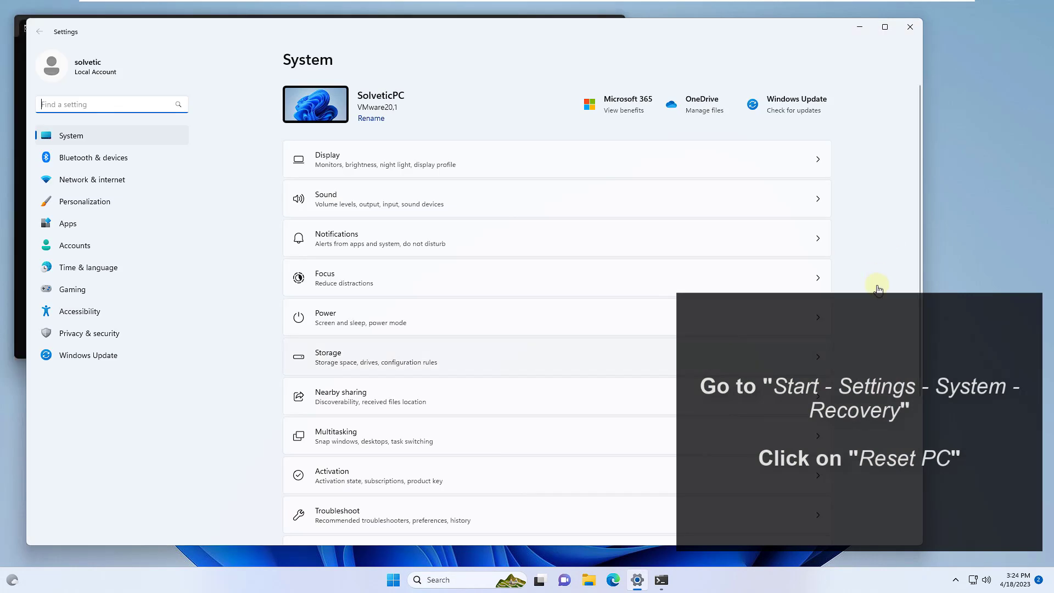
scroll(876, 285, down, 2)
scroll(877, 285, down, 2)
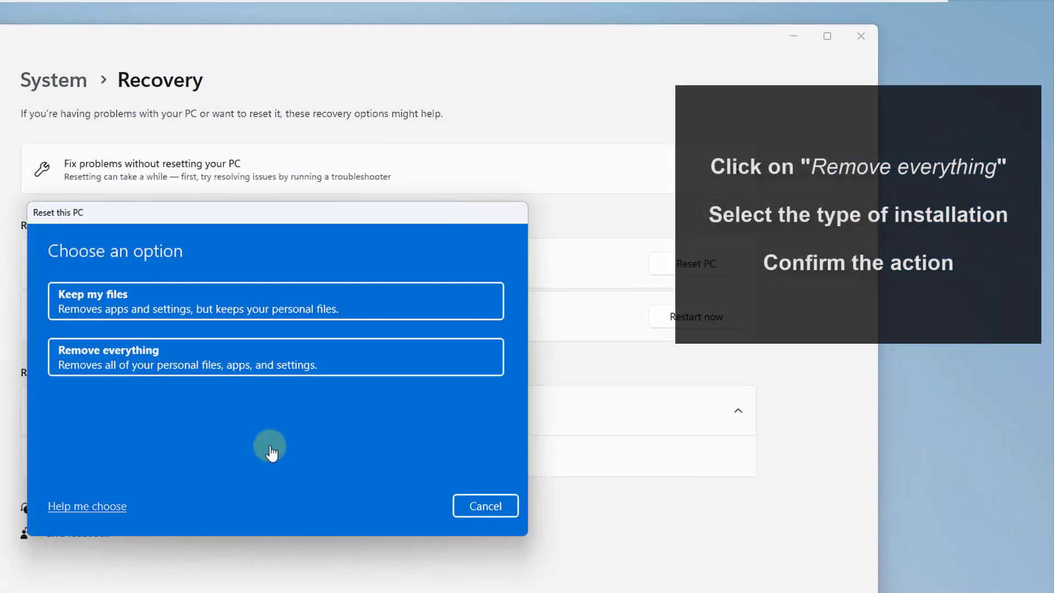
- Configure the PC reset with Remove everything and Local reinstall, and leave the wizard at its final confirmation
click(275, 357)
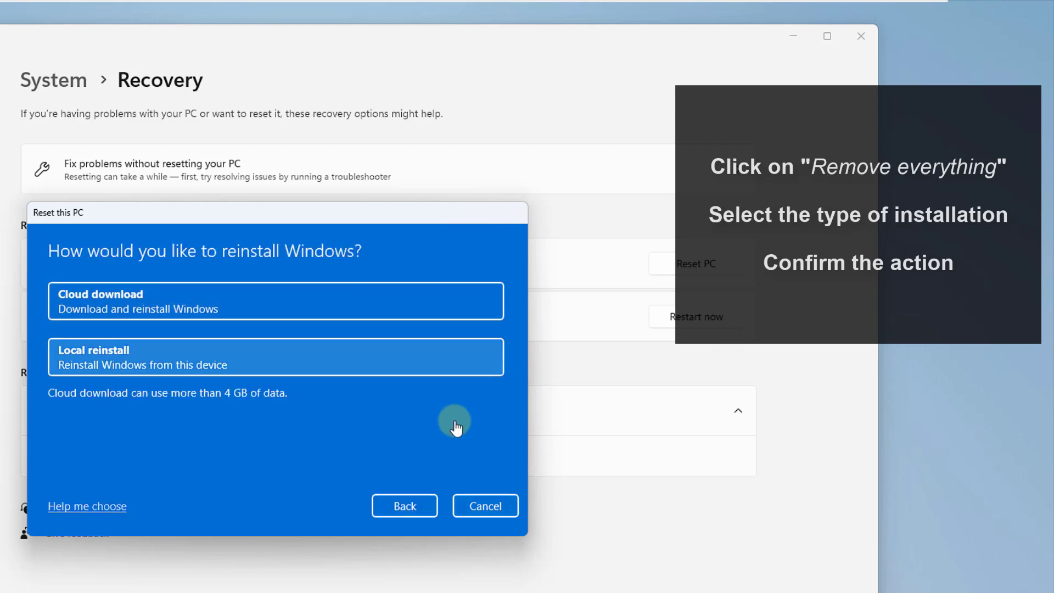
click(275, 357)
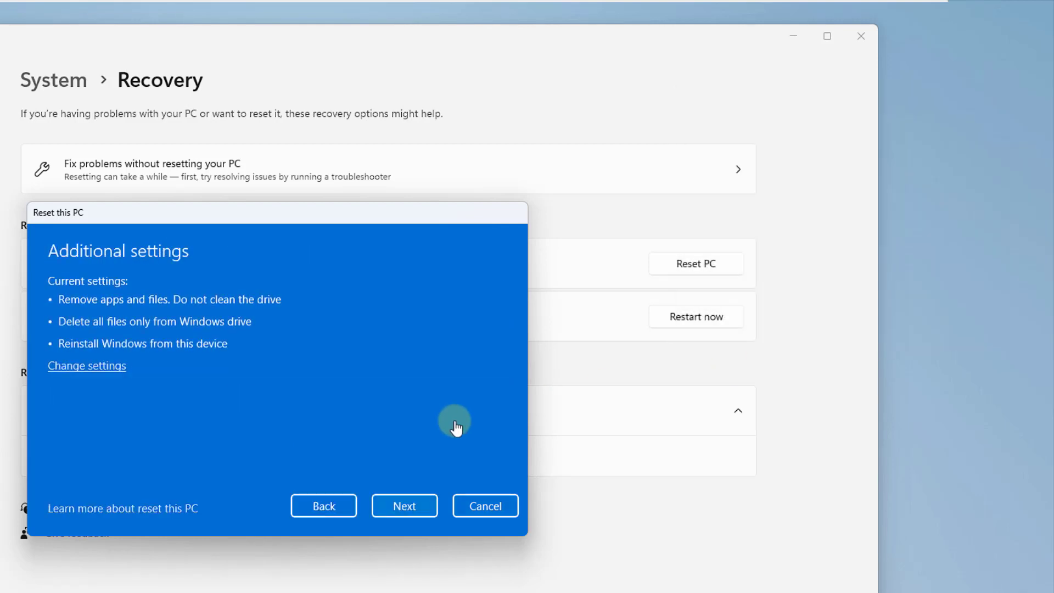
key(Return)
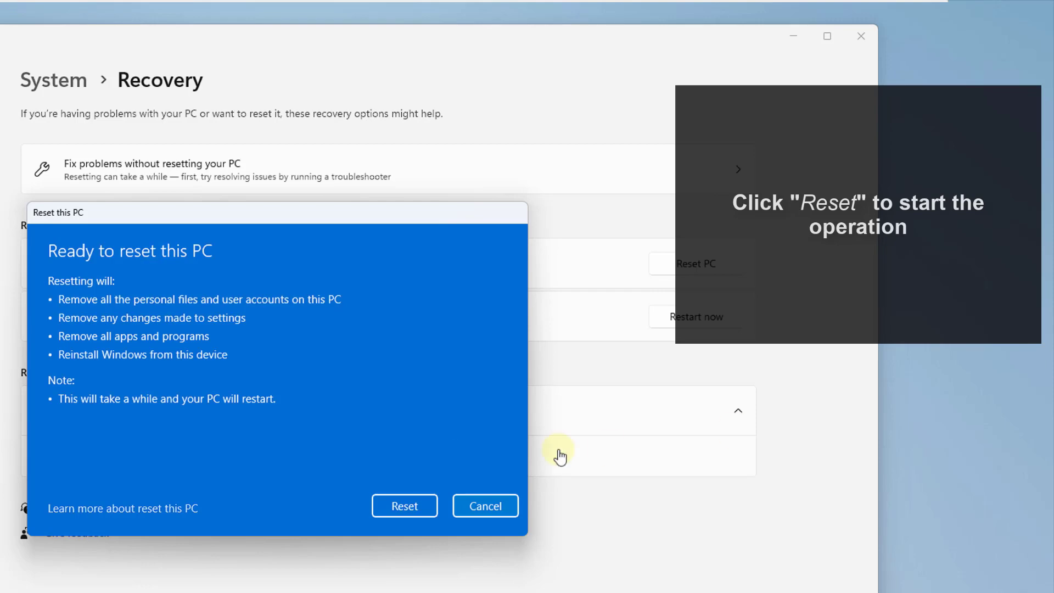
key(Return)
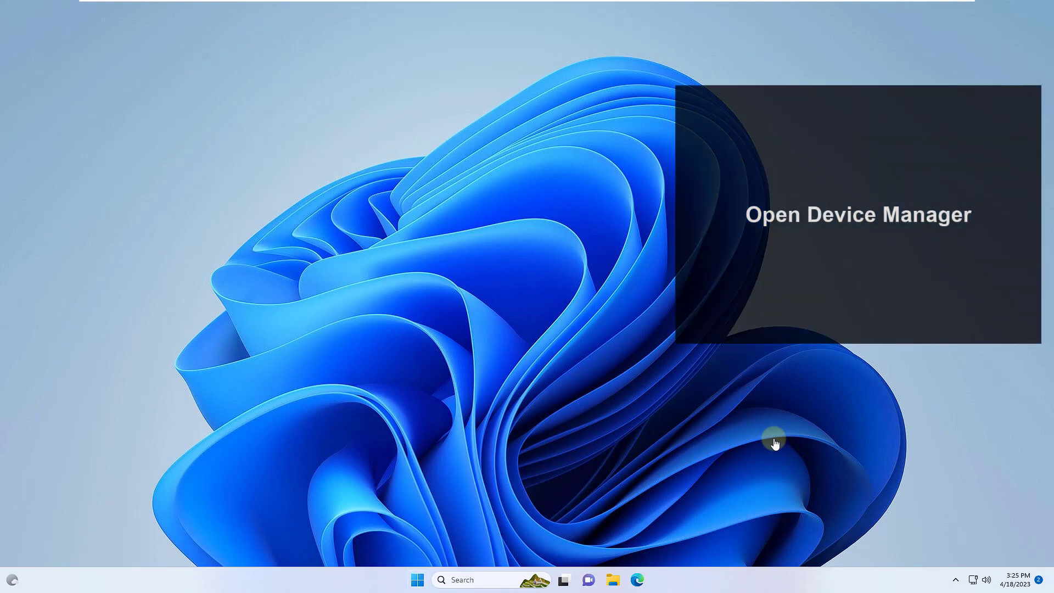
- Open Device Manager, search automatically for updated drivers for Speakers (High Definition Audio Device), and close it when the search finishes
key(super+x)
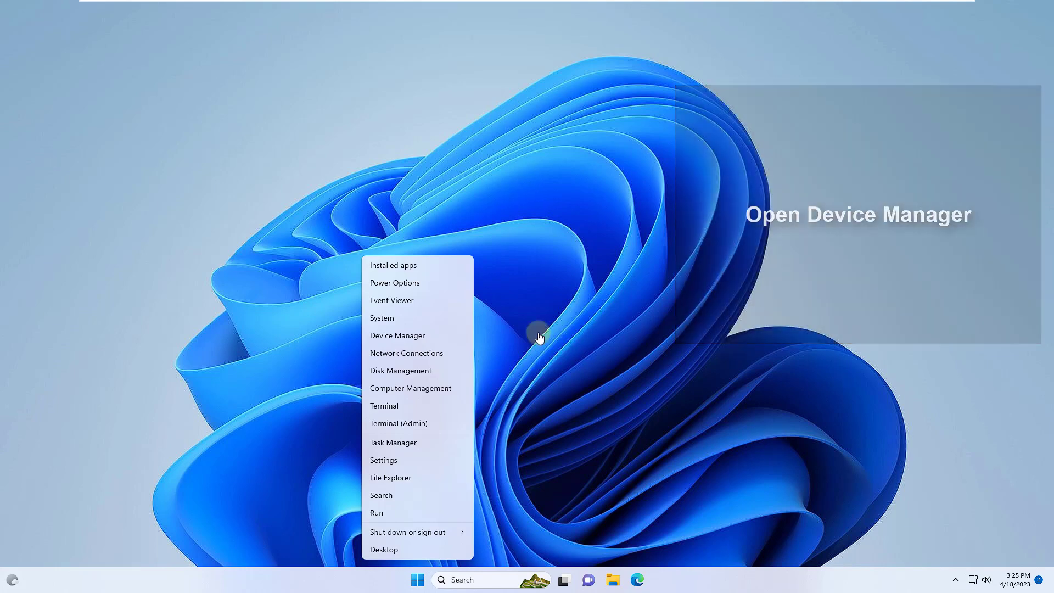
click(451, 332)
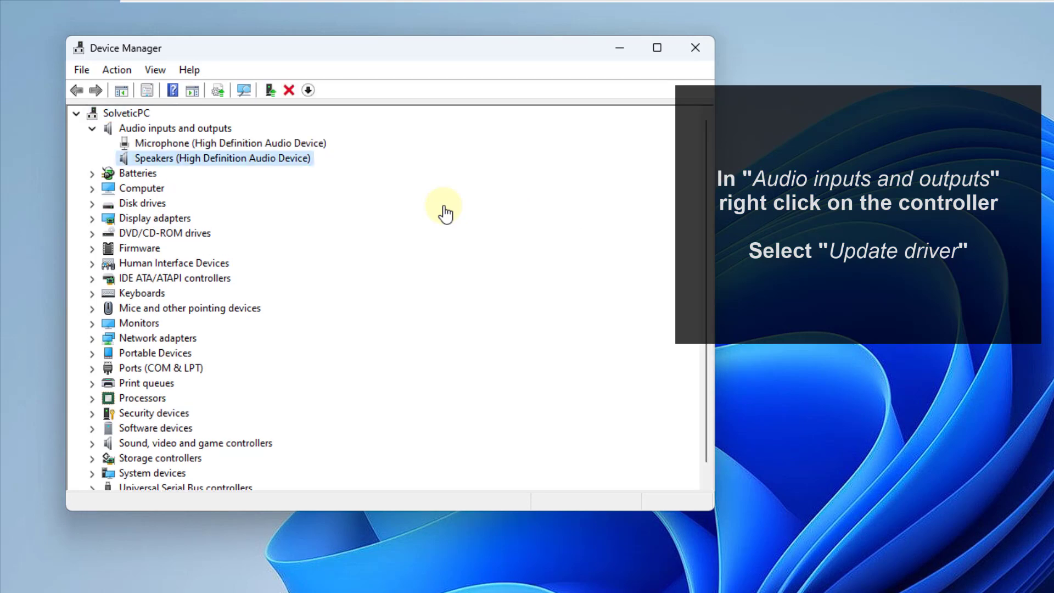
key(shift+F10)
key(Down)
key(Return)
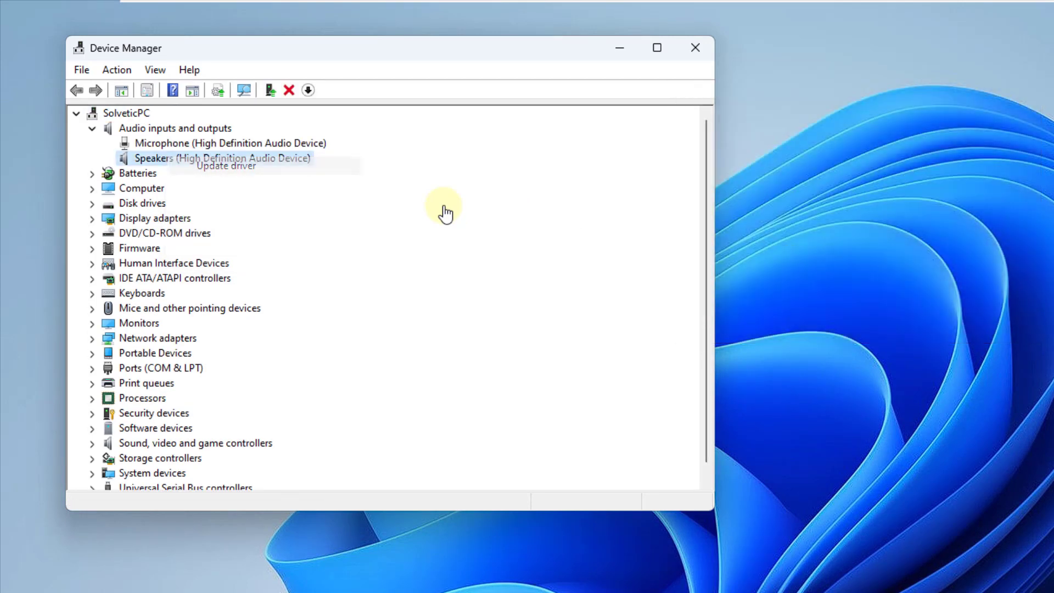
key(Return)
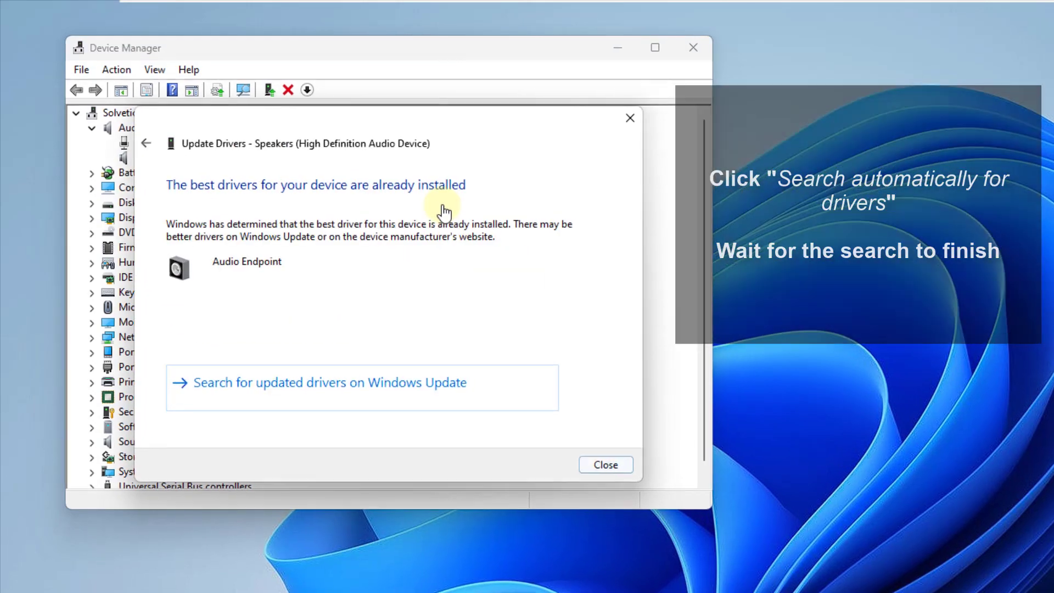
key(Escape)
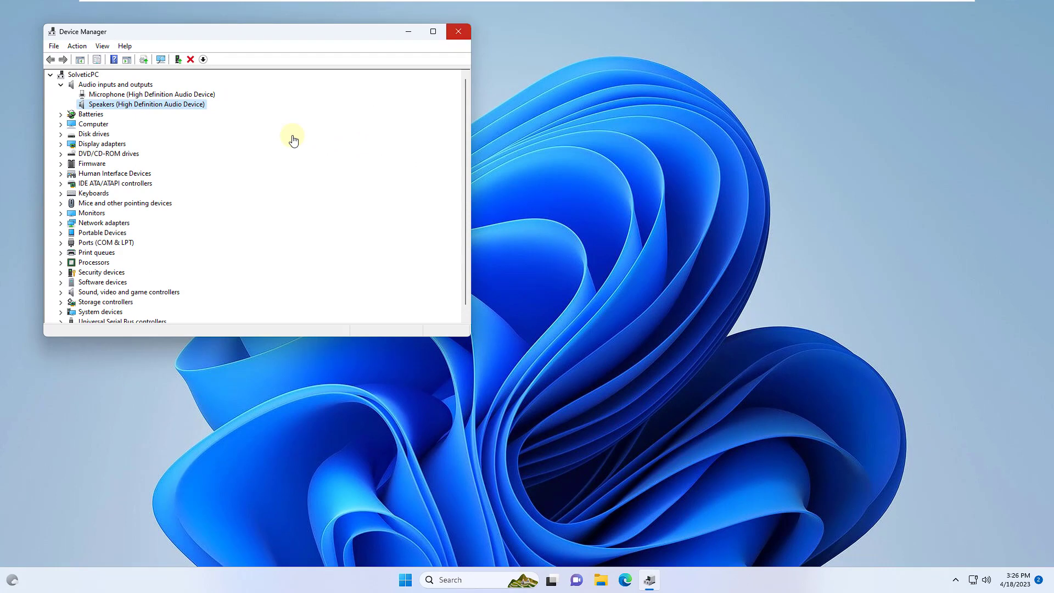
key(alt+F4)
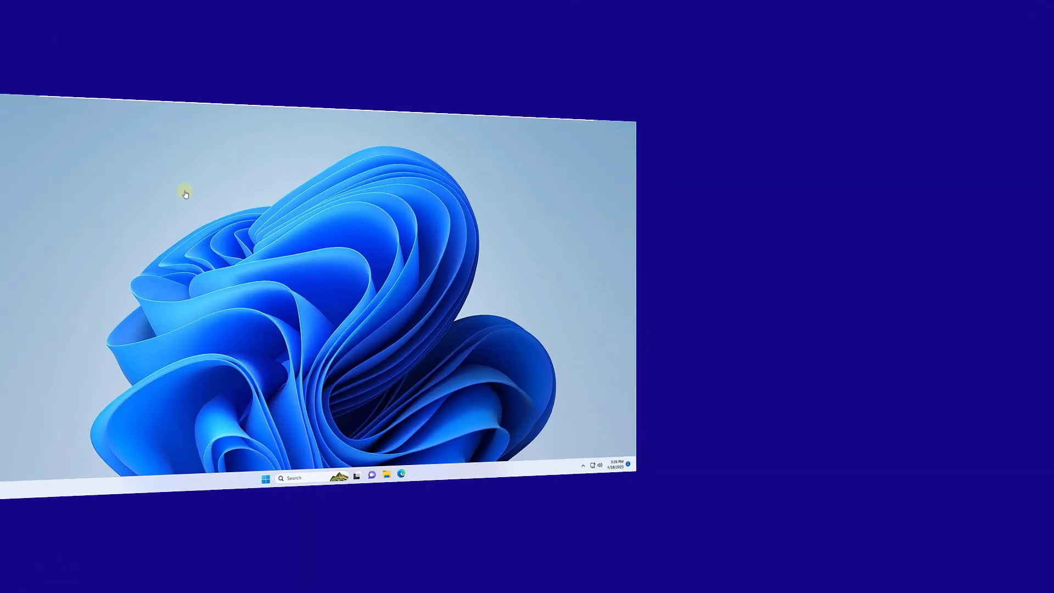